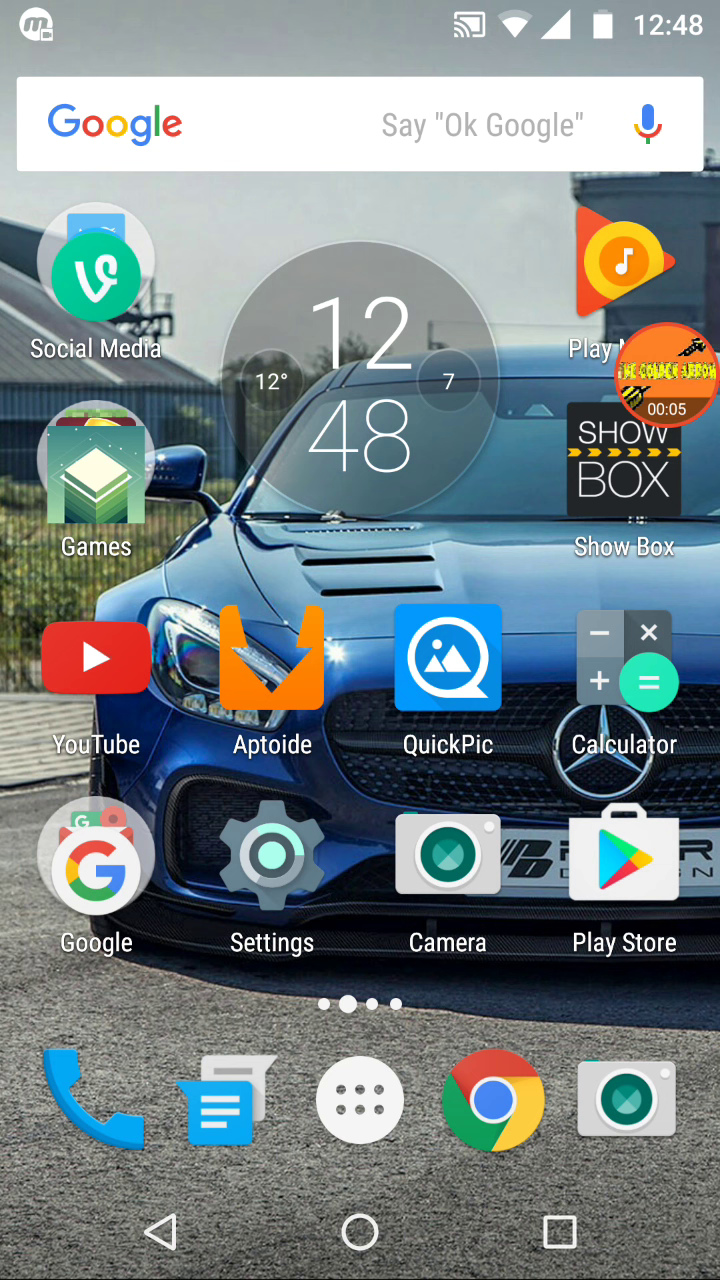
# Step: Test the Home and Recents buttons from the home screen
pyautogui.click(360, 1231)
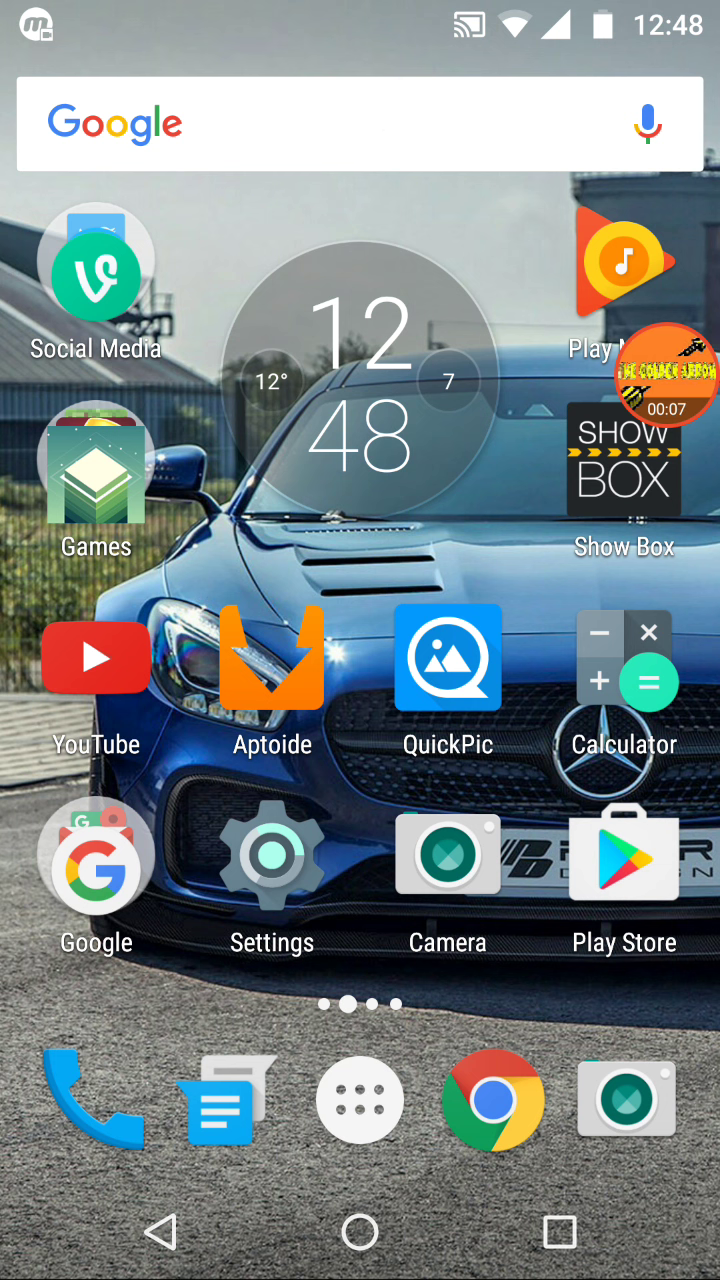
pyautogui.click(560, 1231)
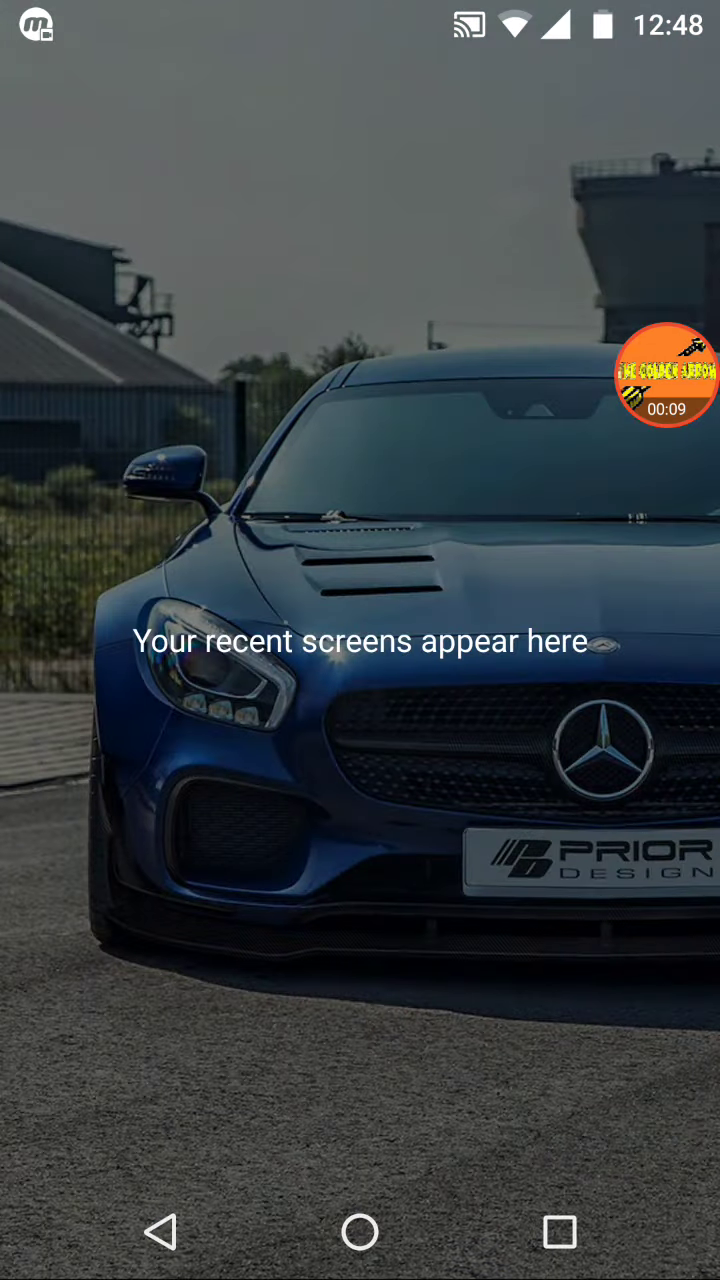
pyautogui.click(360, 1231)
# Step: Pull down the notification shade, reveal quick settings, then close it
pyautogui.moveTo(360, 10); pyautogui.dragTo(360, 600)
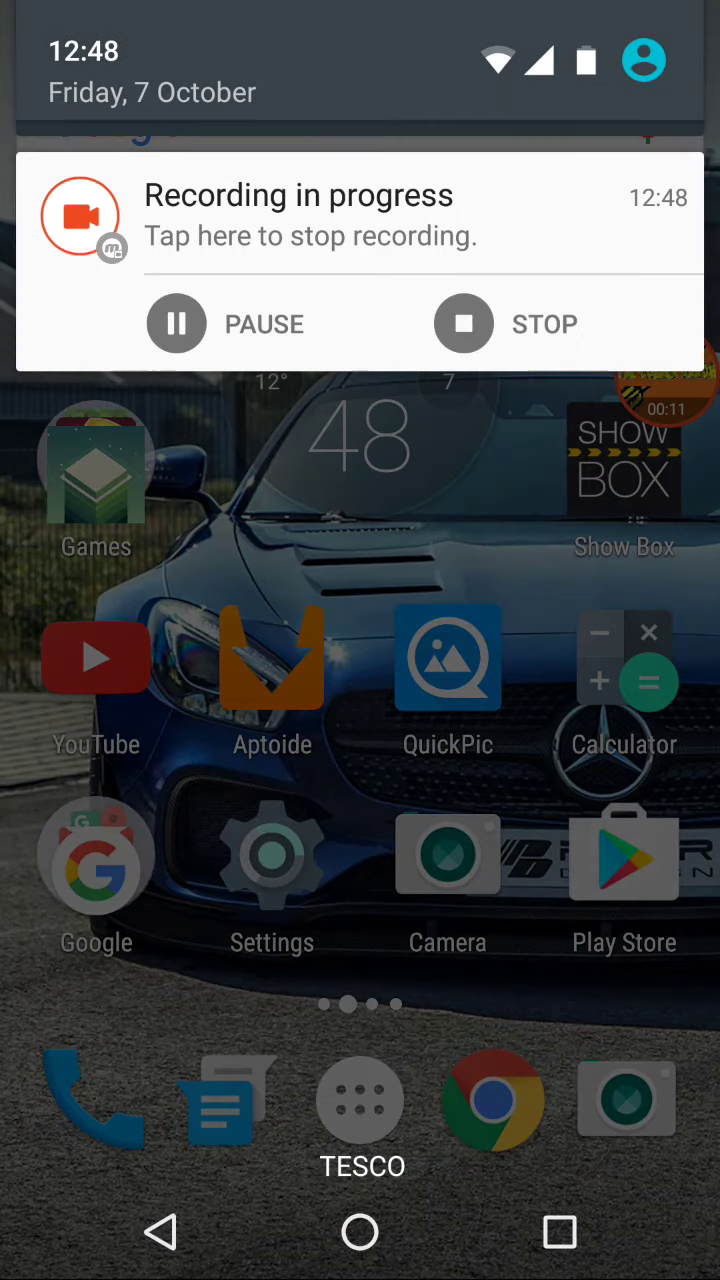
pyautogui.moveTo(360, 200)
pyautogui.mouseDown()
pyautogui.moveTo(360, 730)
pyautogui.moveTo(360, 200)
pyautogui.mouseUp()
pyautogui.moveTo(360, 360); pyautogui.dragTo(360, 60)
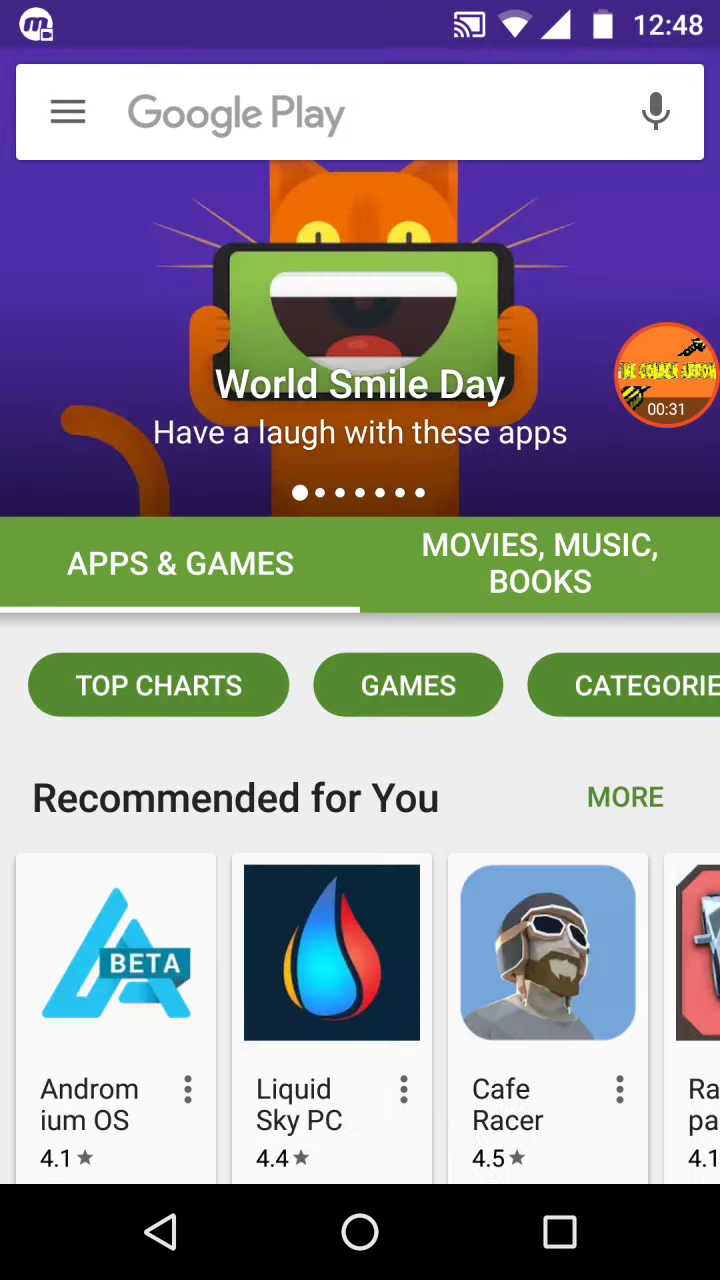
# Step: Search the Play Store for 'nova launcher' and open its app page
pyautogui.click(300, 112)
pyautogui.write('no')
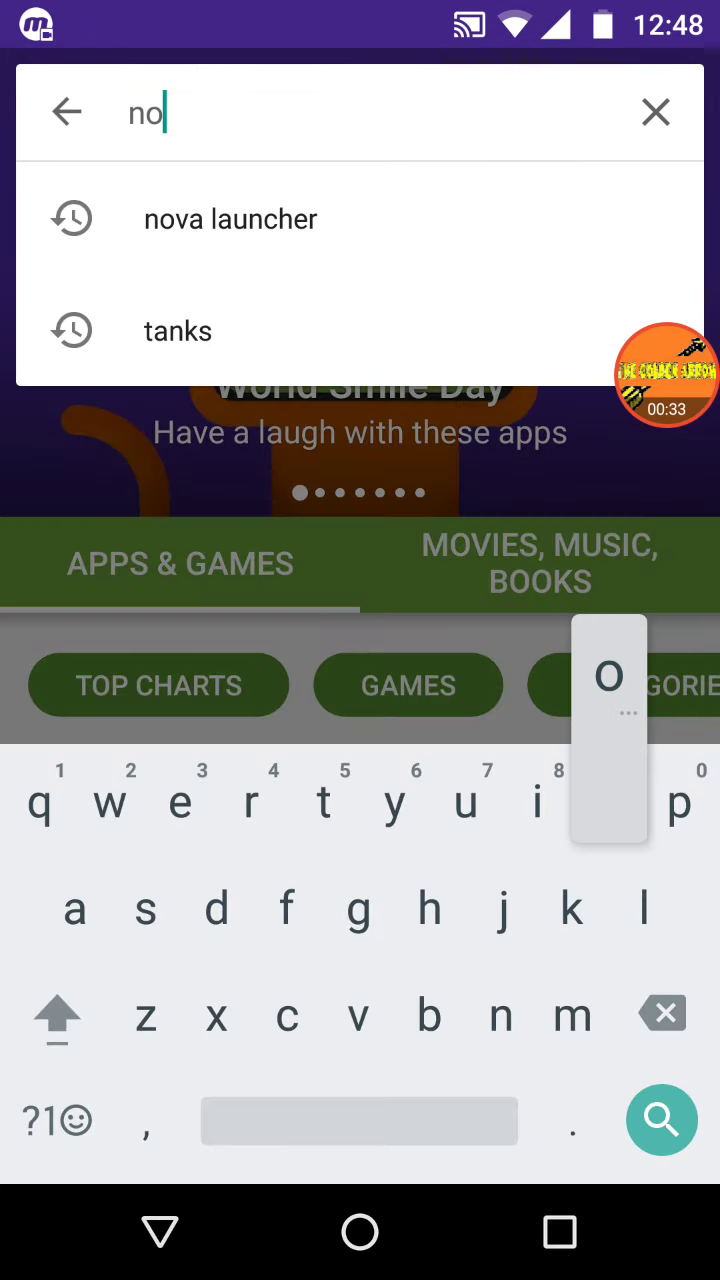
pyautogui.write('va launc')
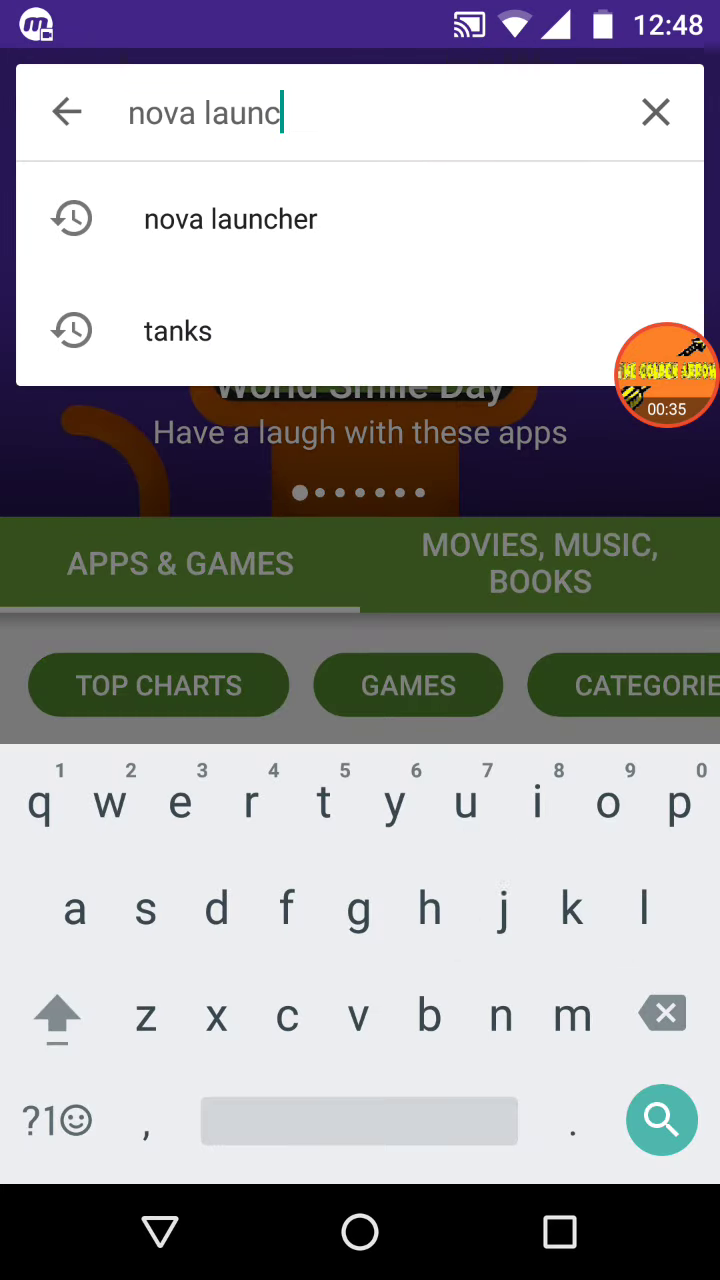
pyautogui.write('her')
pyautogui.press('Return')
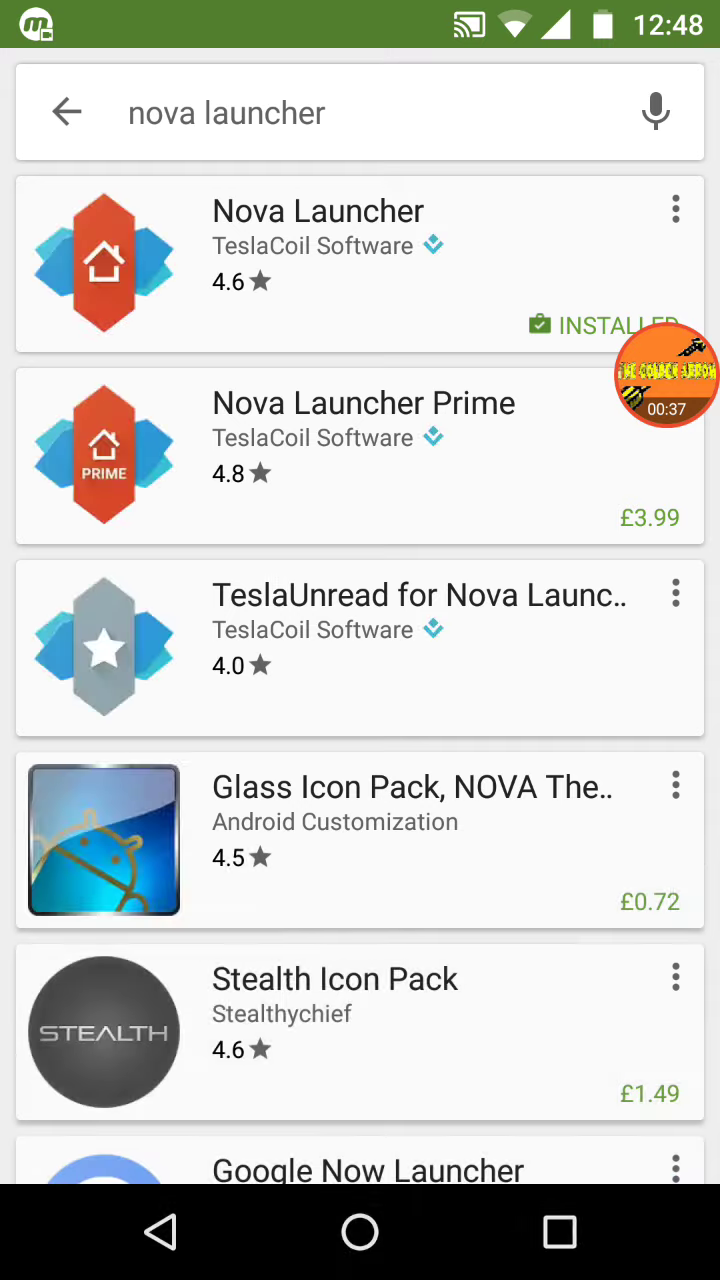
pyautogui.click(318, 245)
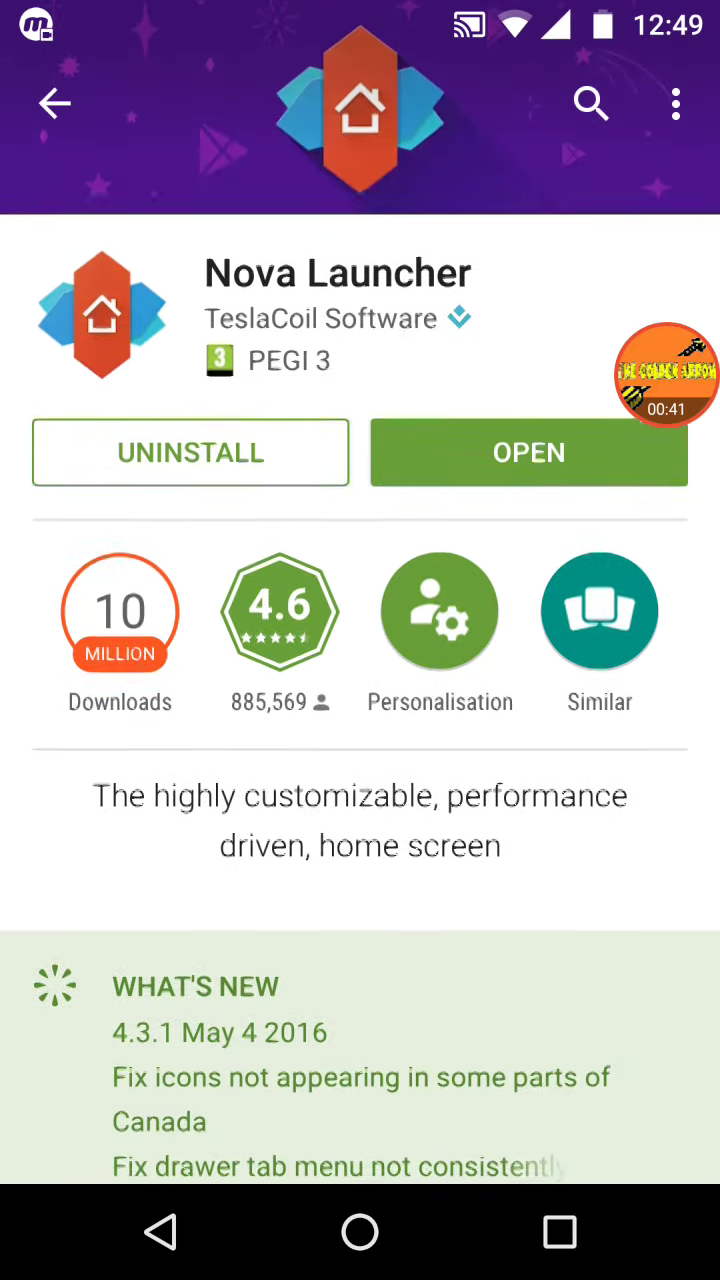
# Step: Browse the installed Nova Launcher listing, then bring up the recent apps overview
pyautogui.scroll(-5, 360, 640)
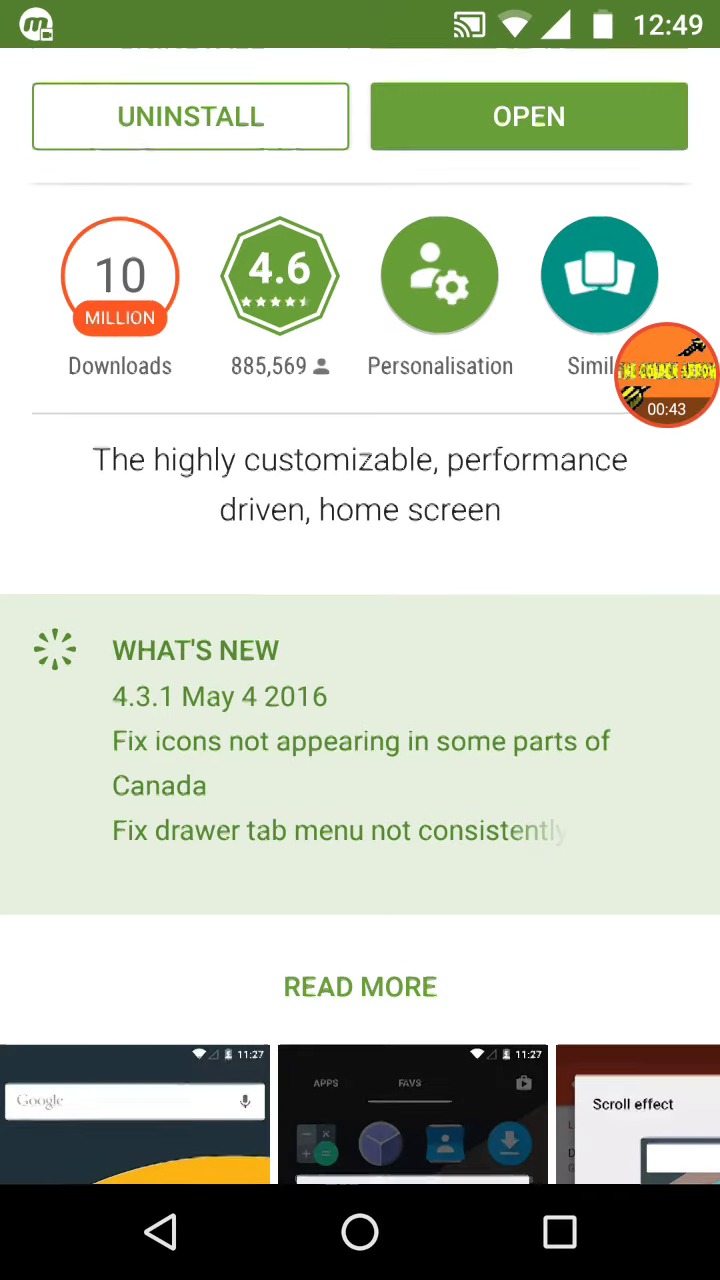
pyautogui.scroll(-5, 360, 640)
pyautogui.scroll(10, 360, 640)
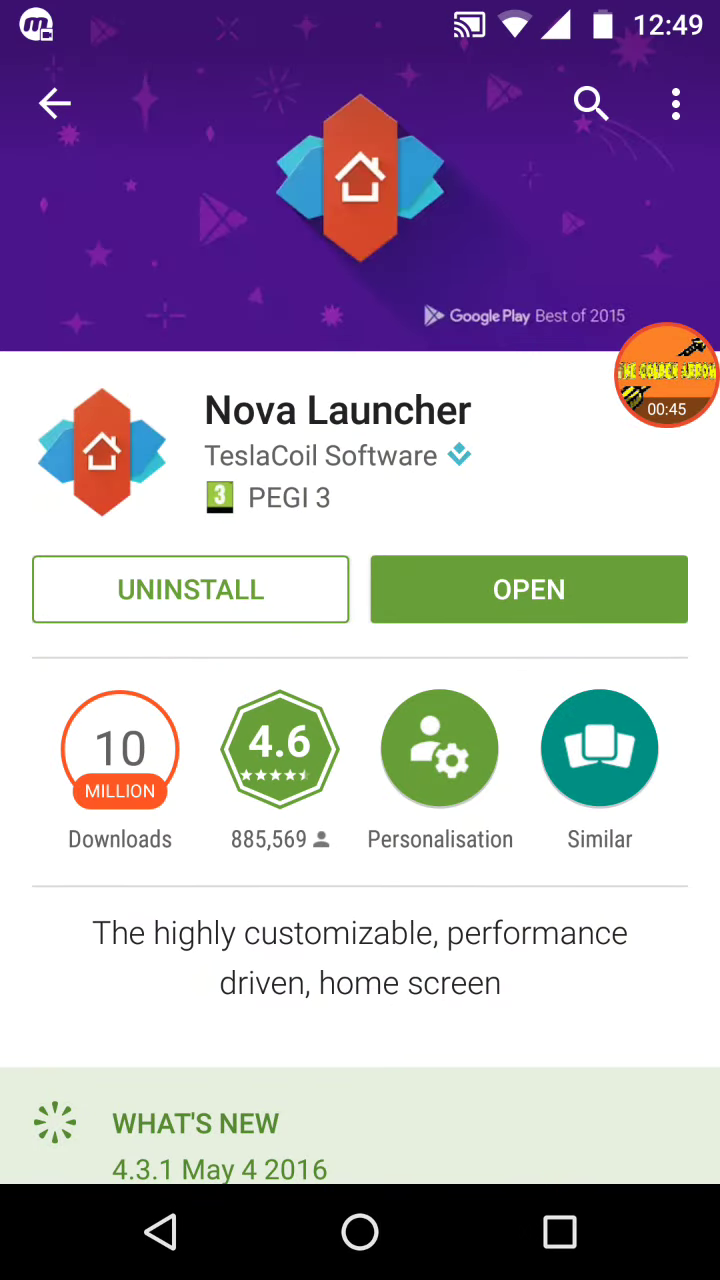
pyautogui.scroll(-2, 360, 800)
pyautogui.scroll(-3, 360, 800)
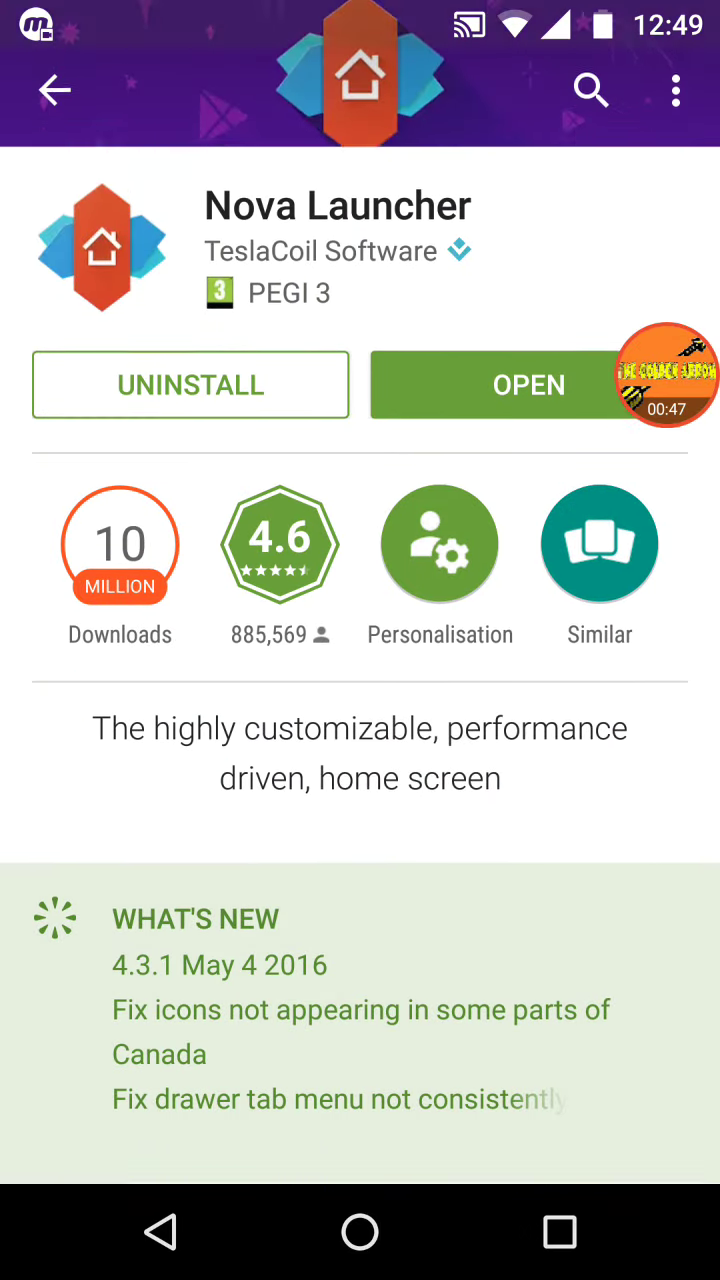
pyautogui.scroll(-5, 360, 640)
pyautogui.scroll(2, 360, 640)
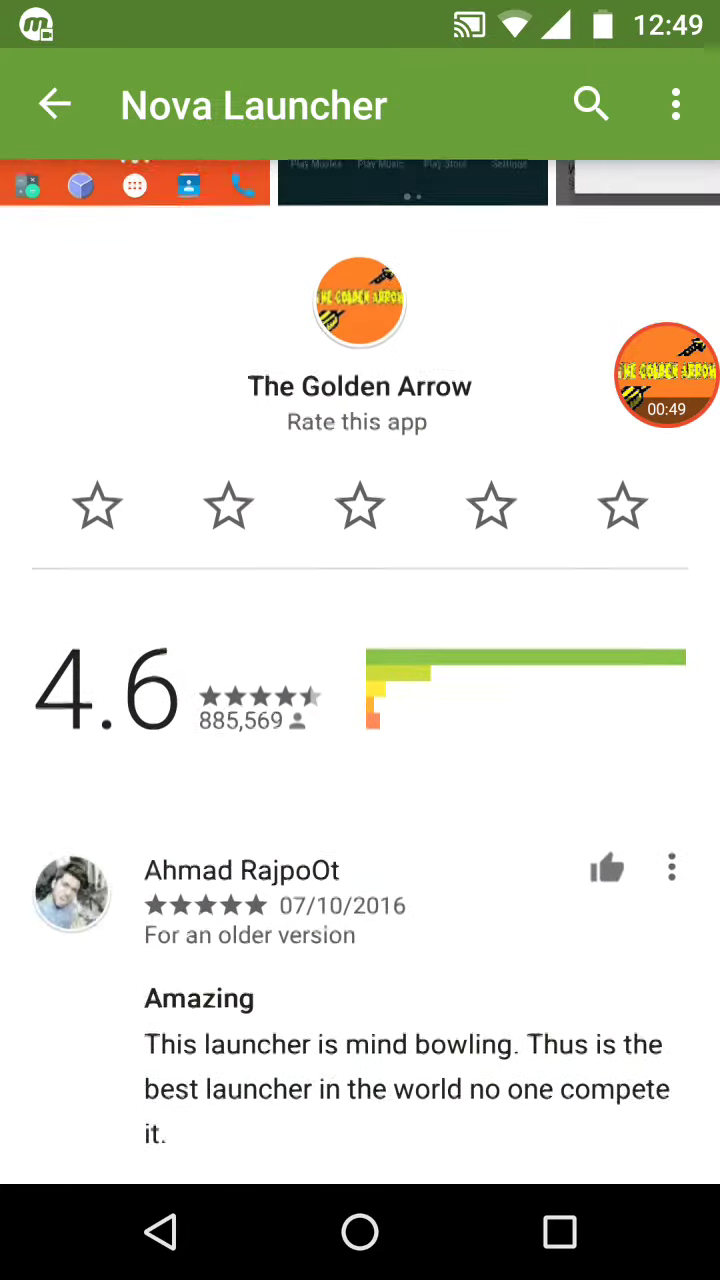
pyautogui.scroll(10, 360, 640)
pyautogui.click(560, 1232)
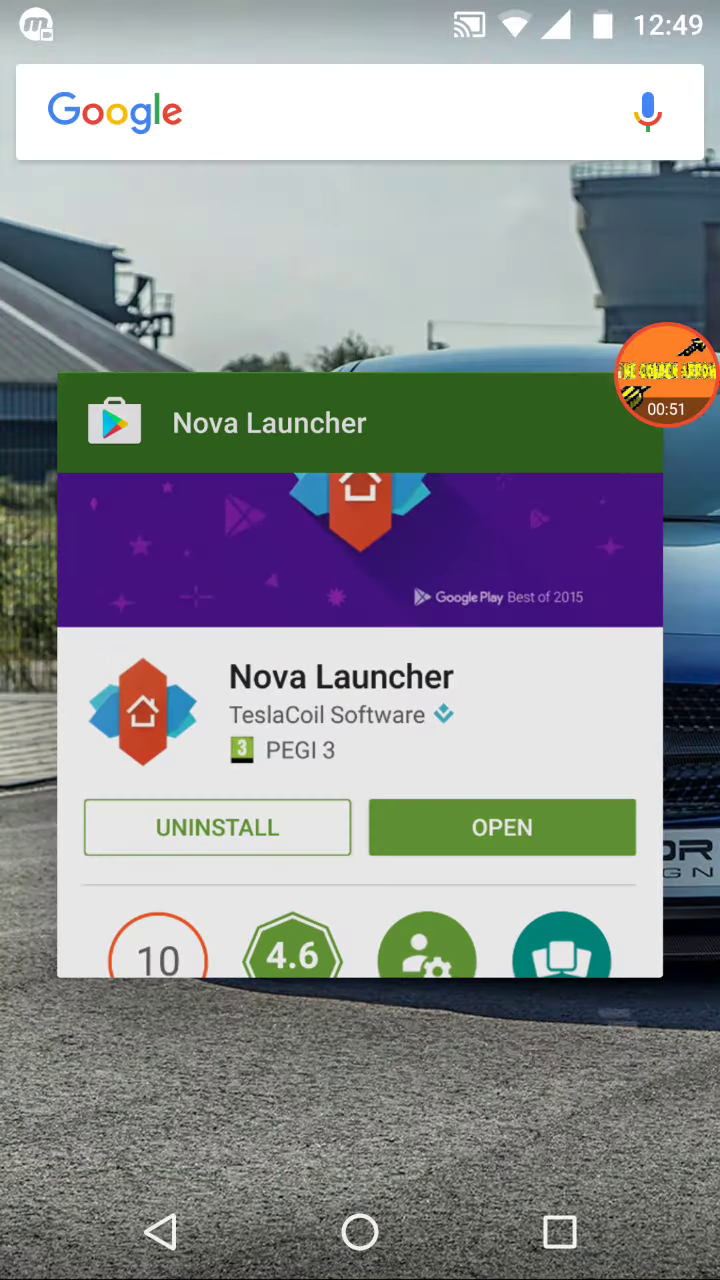
# Step: Dismiss the Play Store card and remove the green Android icon from the last home page
pyautogui.moveTo(360, 700); pyautogui.dragTo(530, 700)
pyautogui.moveTo(600, 640); pyautogui.dragTo(120, 640)
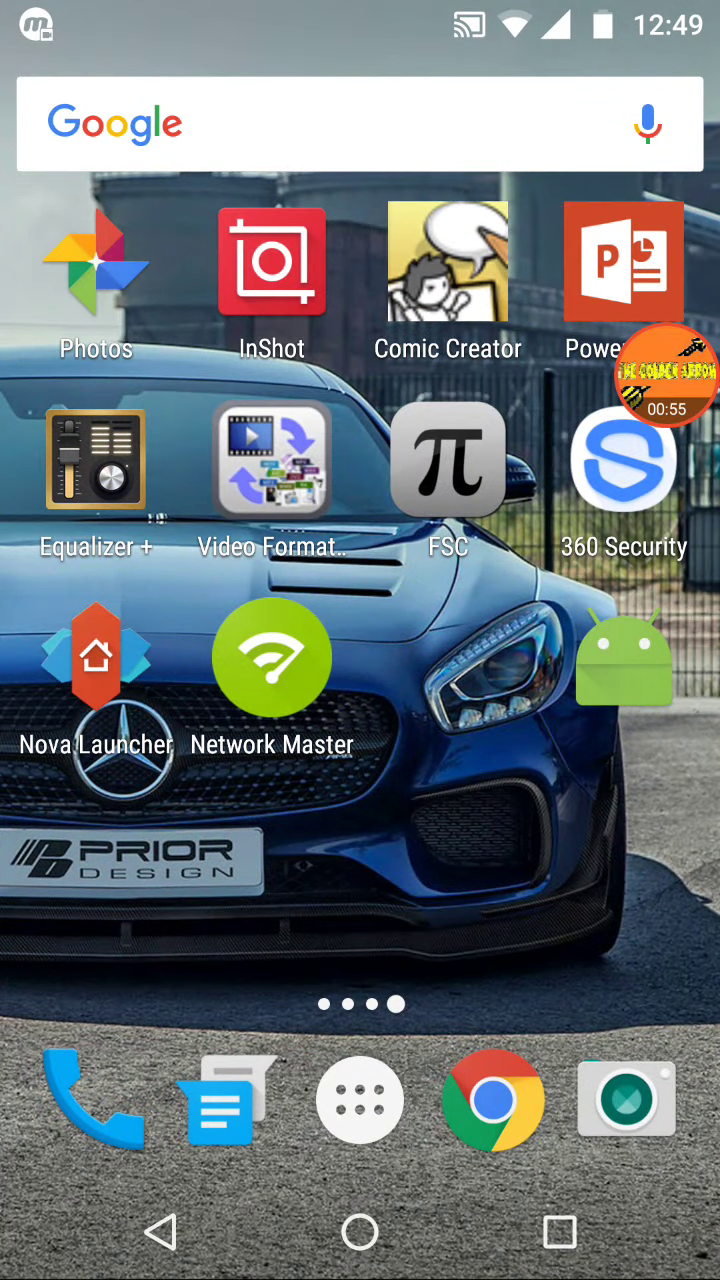
pyautogui.moveTo(624, 657); pyautogui.dragTo(333, 100)
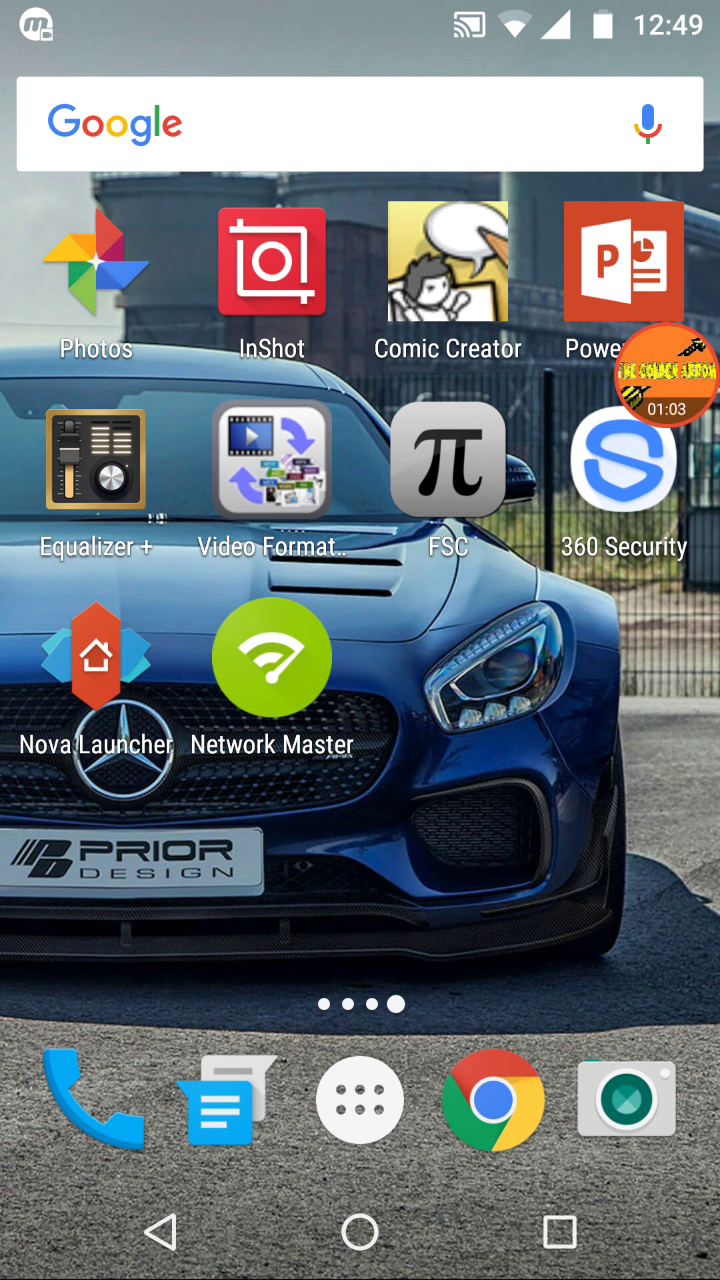
# Step: Open the widget list, scroll to Nova Launcher, and pick up its Activities widget
pyautogui.click(480, 860)
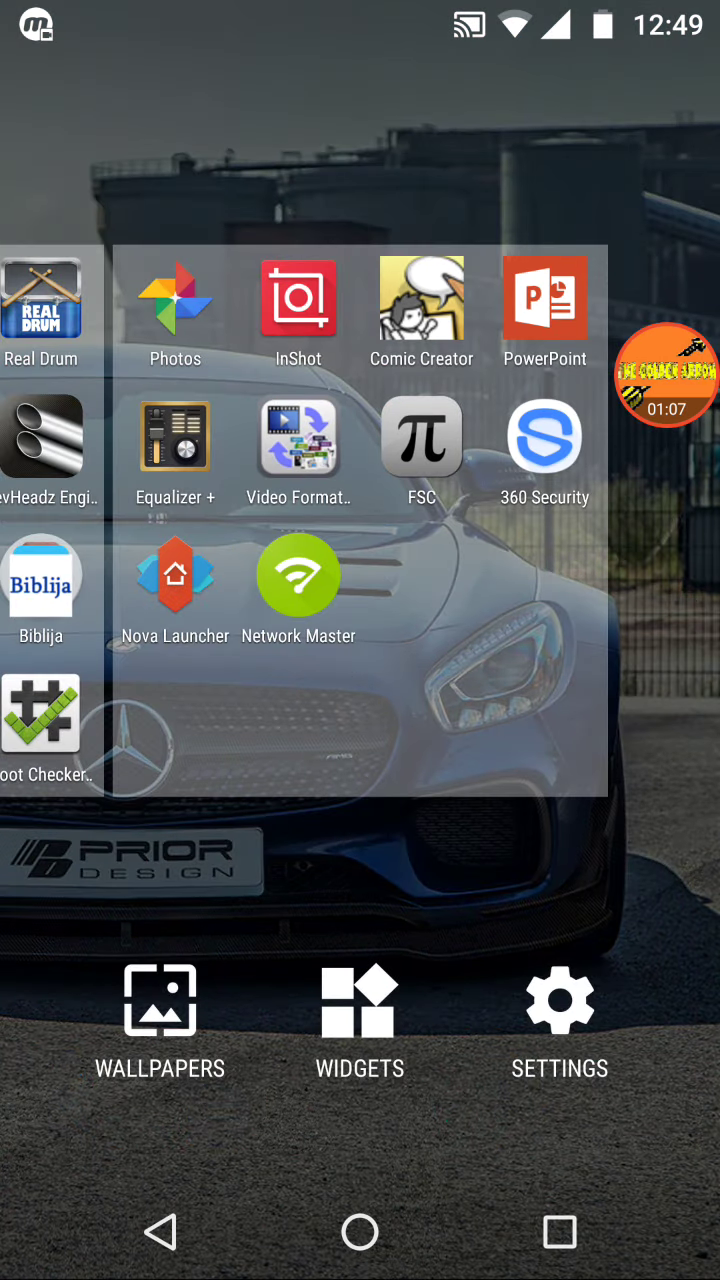
pyautogui.click(360, 1020)
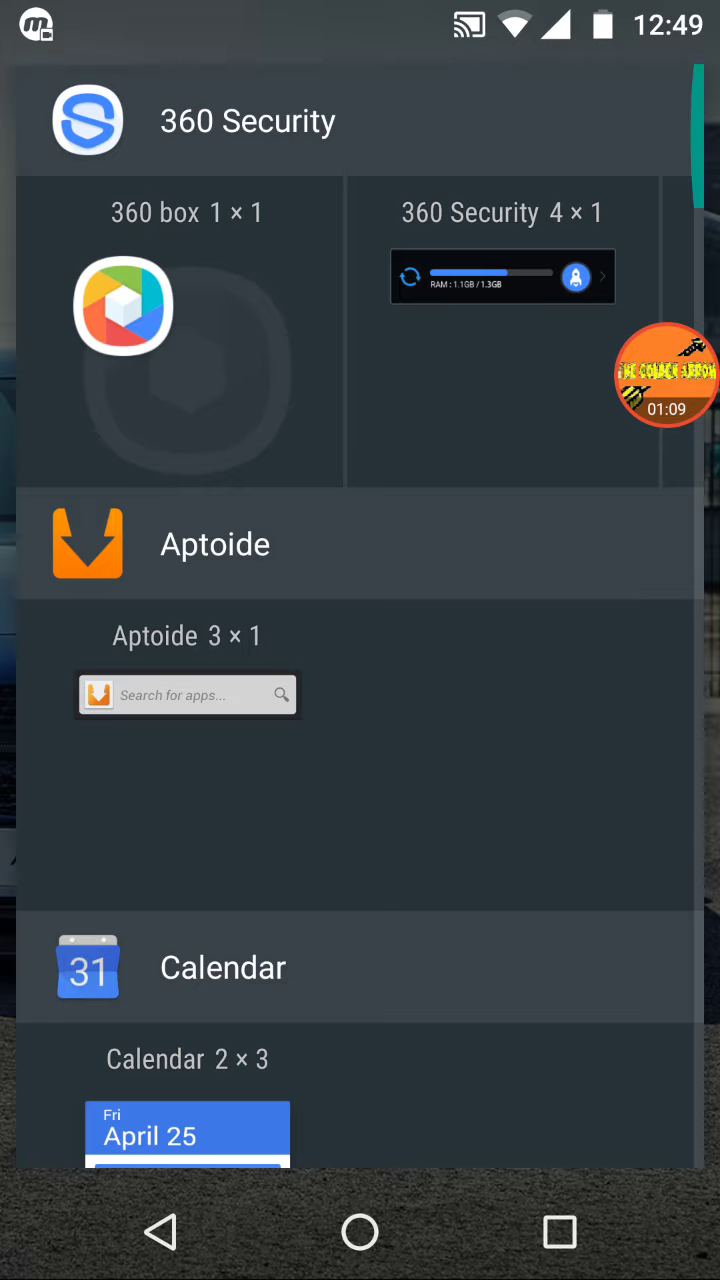
pyautogui.scroll(-5, 360, 615)
pyautogui.scroll(-10, 360, 615)
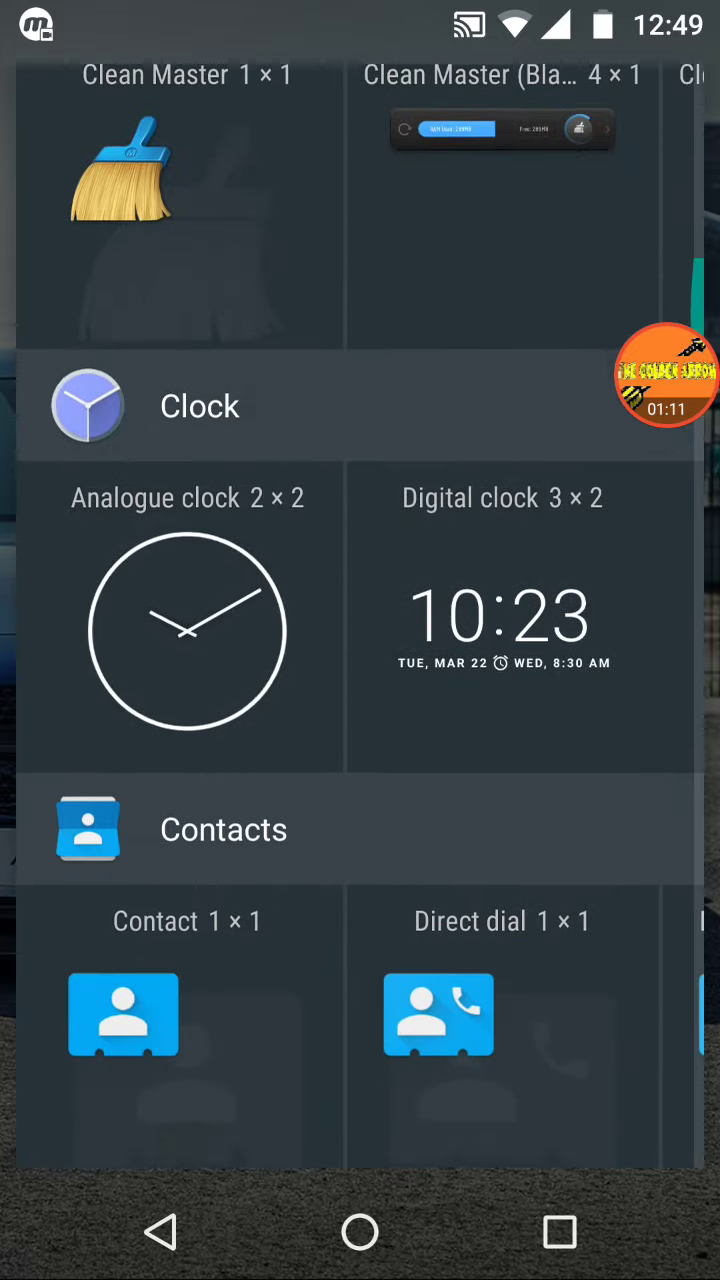
pyautogui.scroll(-10, 360, 640)
pyautogui.scroll(-5, 360, 640)
pyautogui.scroll(-5, 360, 640)
pyautogui.scroll(-5, 360, 640)
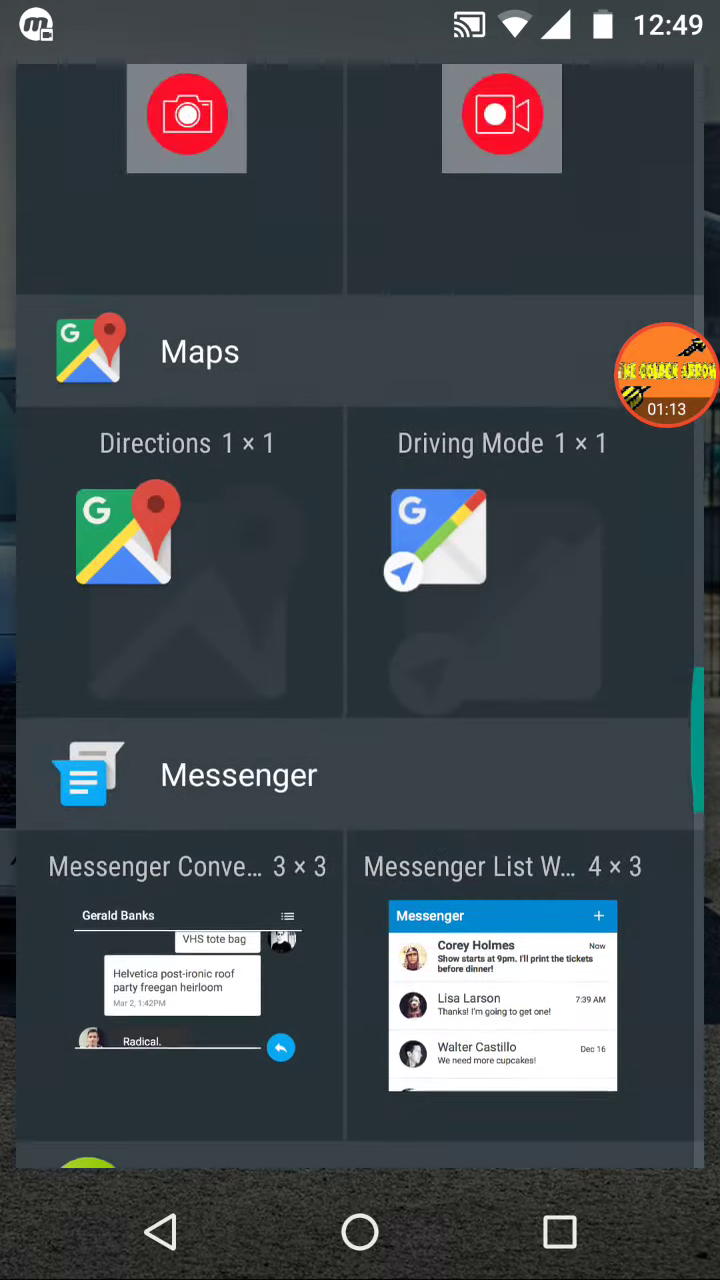
pyautogui.scroll(-5, 360, 640)
pyautogui.scroll(-10, 360, 640)
pyautogui.scroll(5, 360, 640)
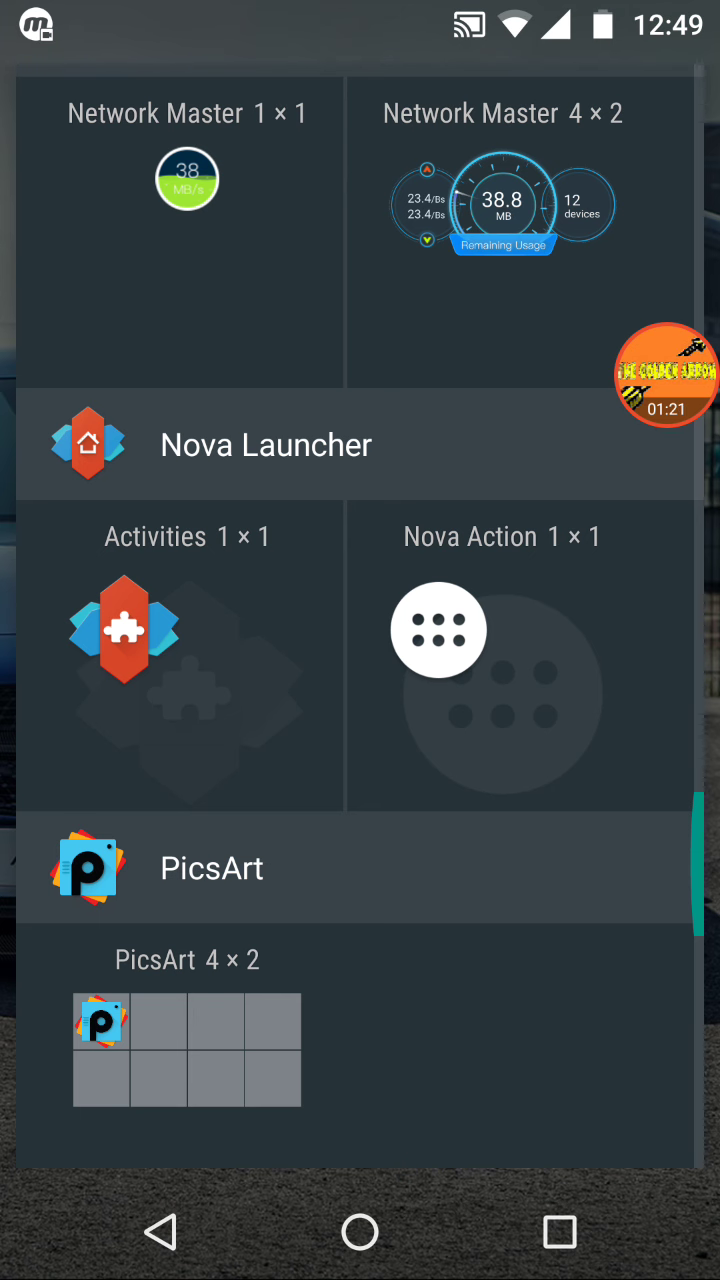
pyautogui.moveTo(124, 630); pyautogui.dragTo(380, 655)
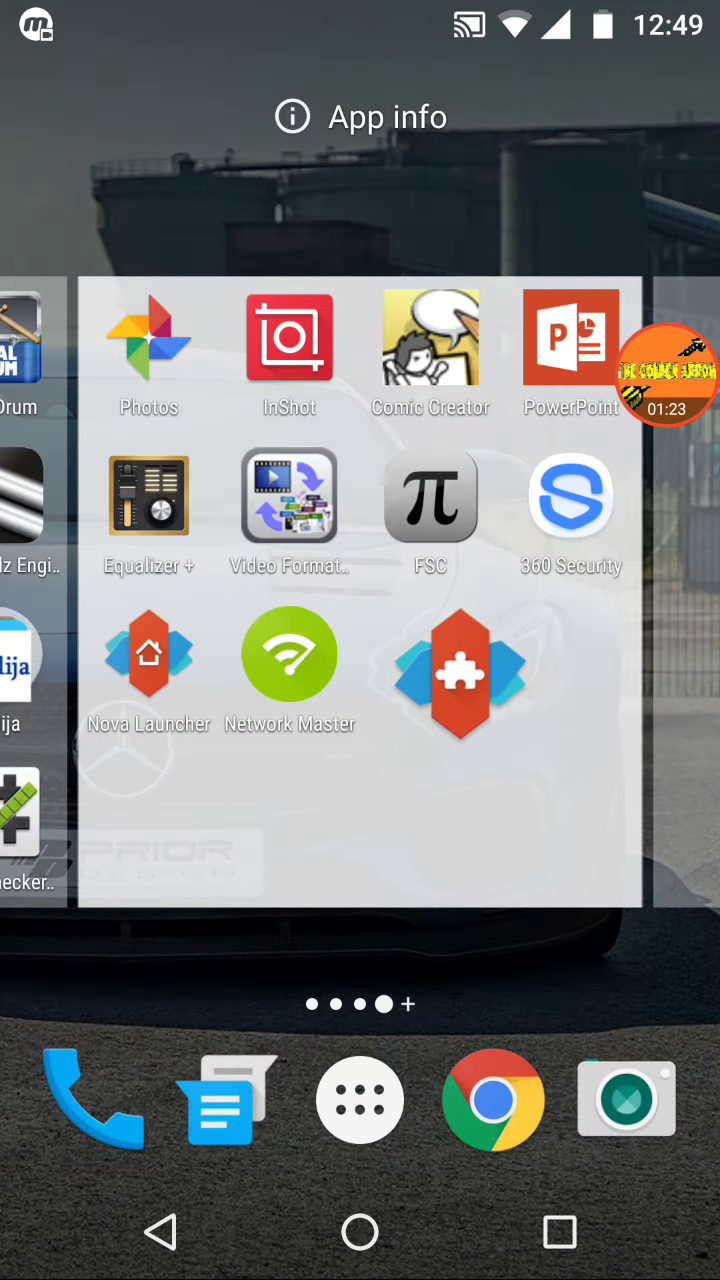
# Step: Drop the Activities shortcut into the empty slot and scroll the activity list to Setup Wizard
pyautogui.moveTo(380, 655); pyautogui.dragTo(564, 826)
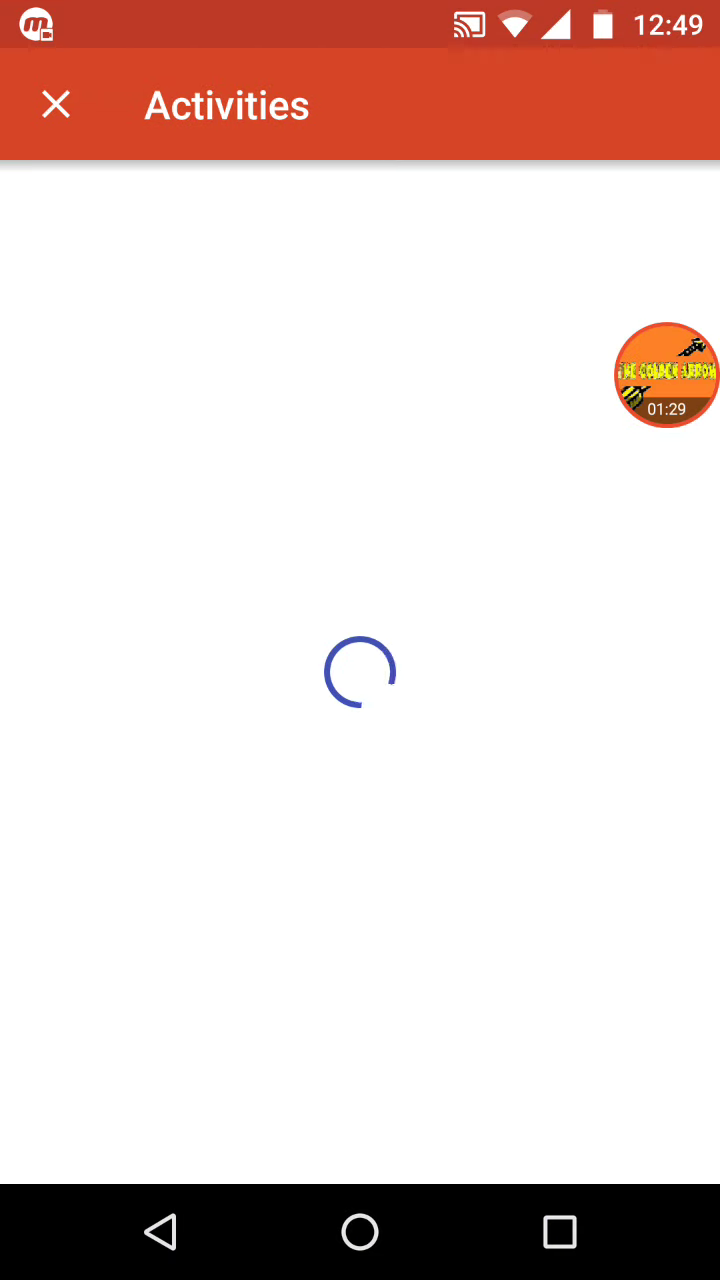
pyautogui.scroll(-10, 360, 670)
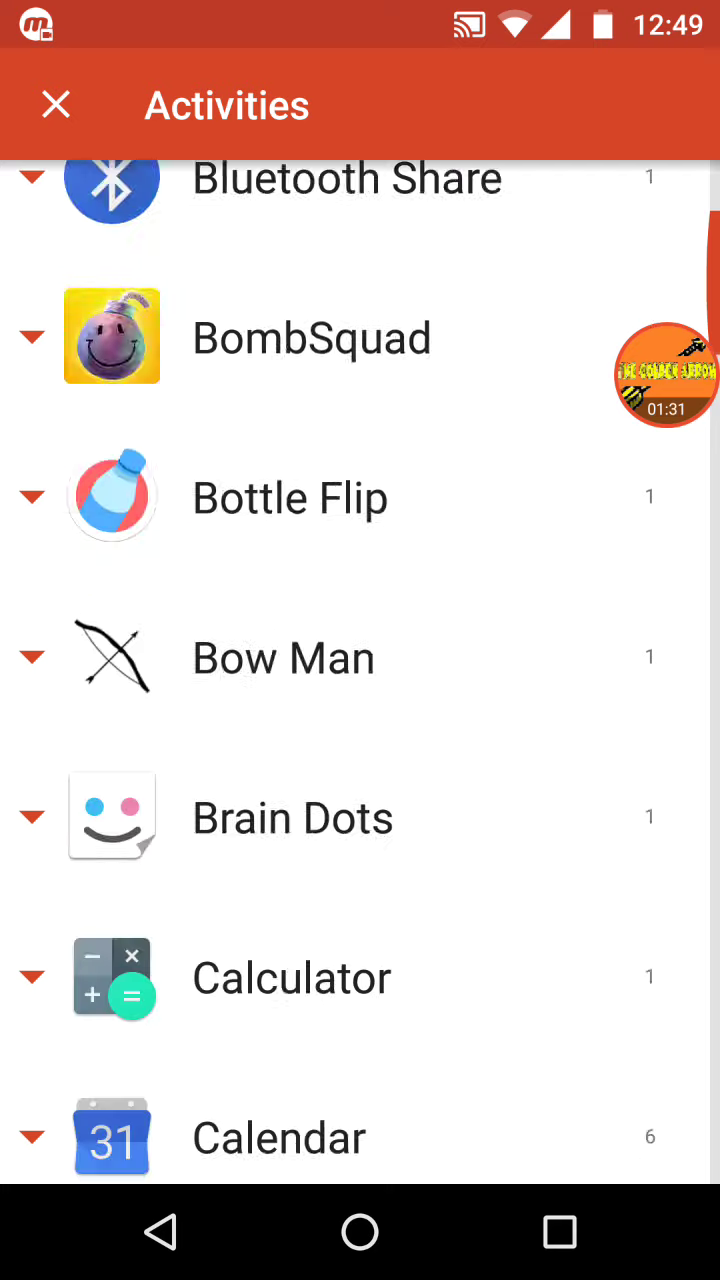
pyautogui.scroll(-10, 360, 670)
pyautogui.scroll(-10, 360, 670)
pyautogui.scroll(-10, 360, 670)
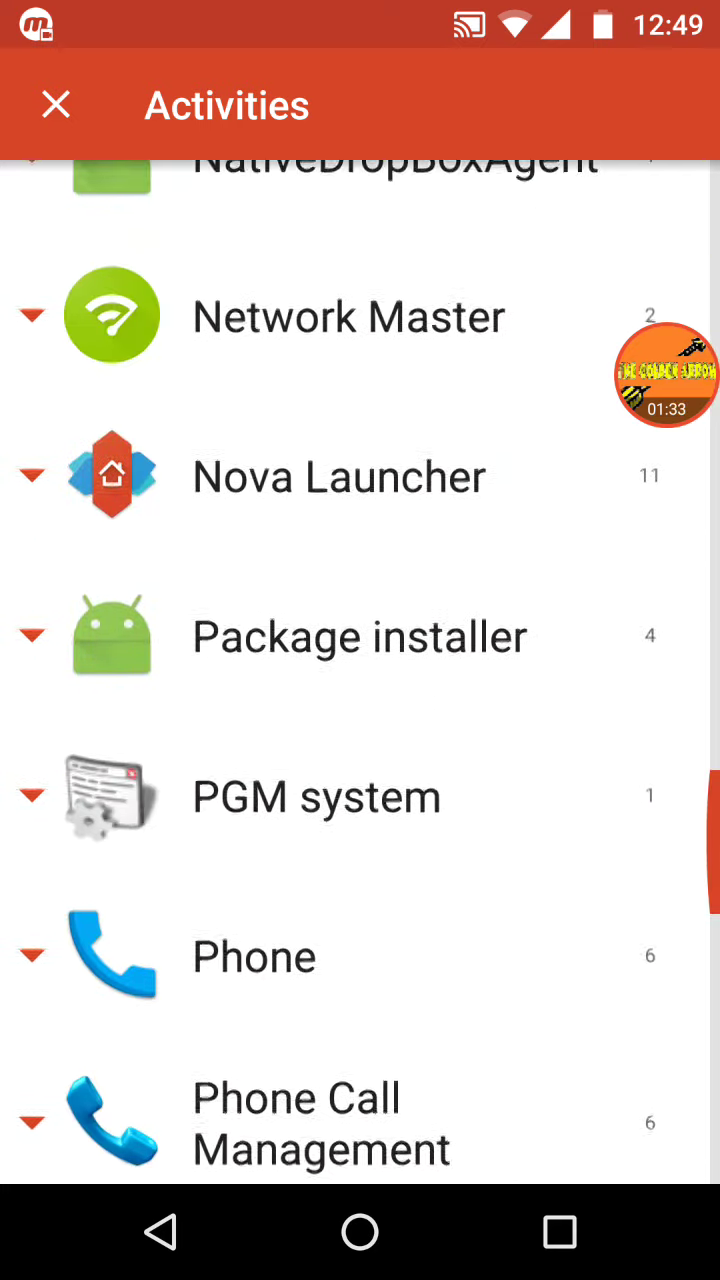
pyautogui.scroll(-5, 360, 670)
pyautogui.scroll(-10, 360, 670)
pyautogui.scroll(-10, 360, 670)
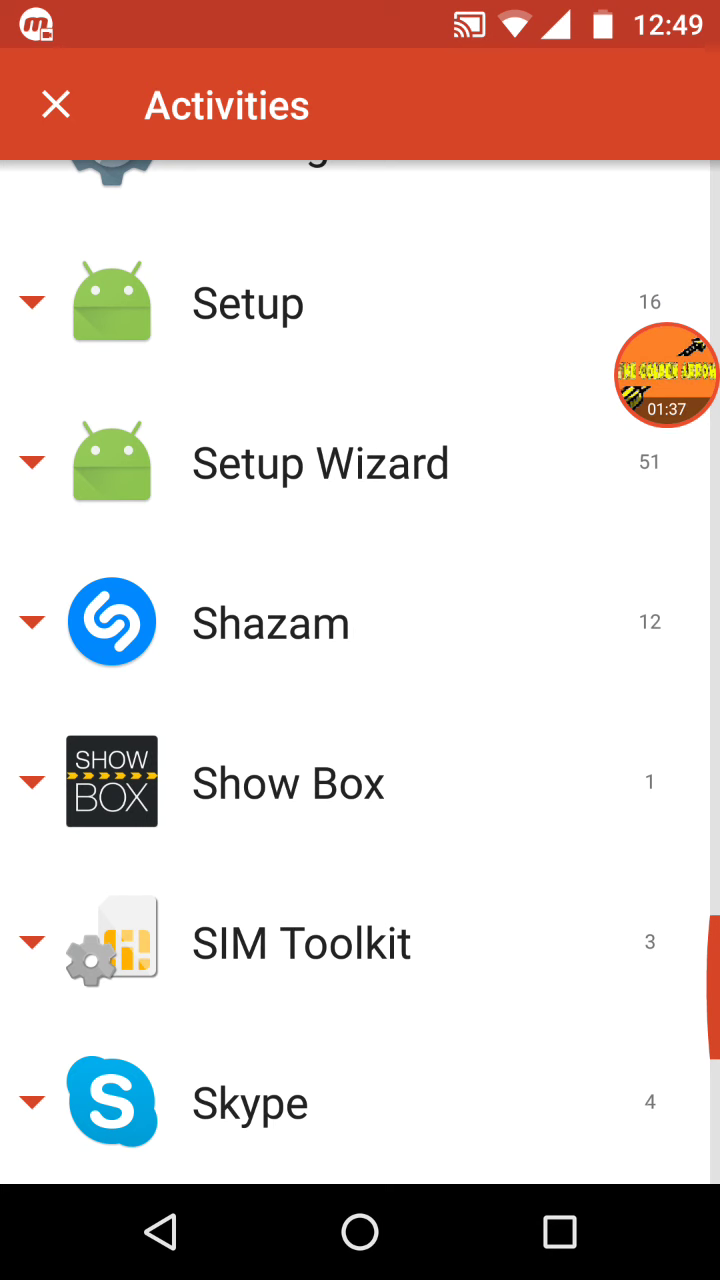
# Step: Expand Setup Wizard and launch its .SetupWizardTestActivity
pyautogui.click(320, 463)
pyautogui.scroll(-2, 360, 670)
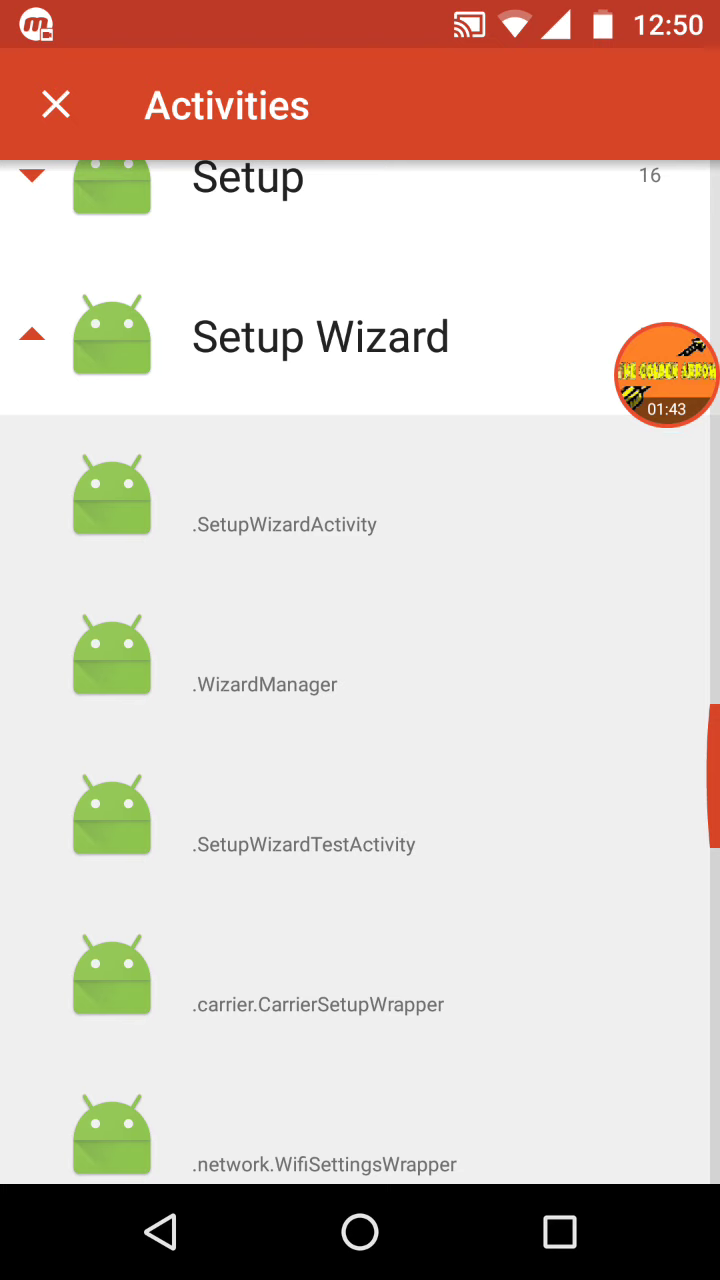
pyautogui.click(360, 1232)
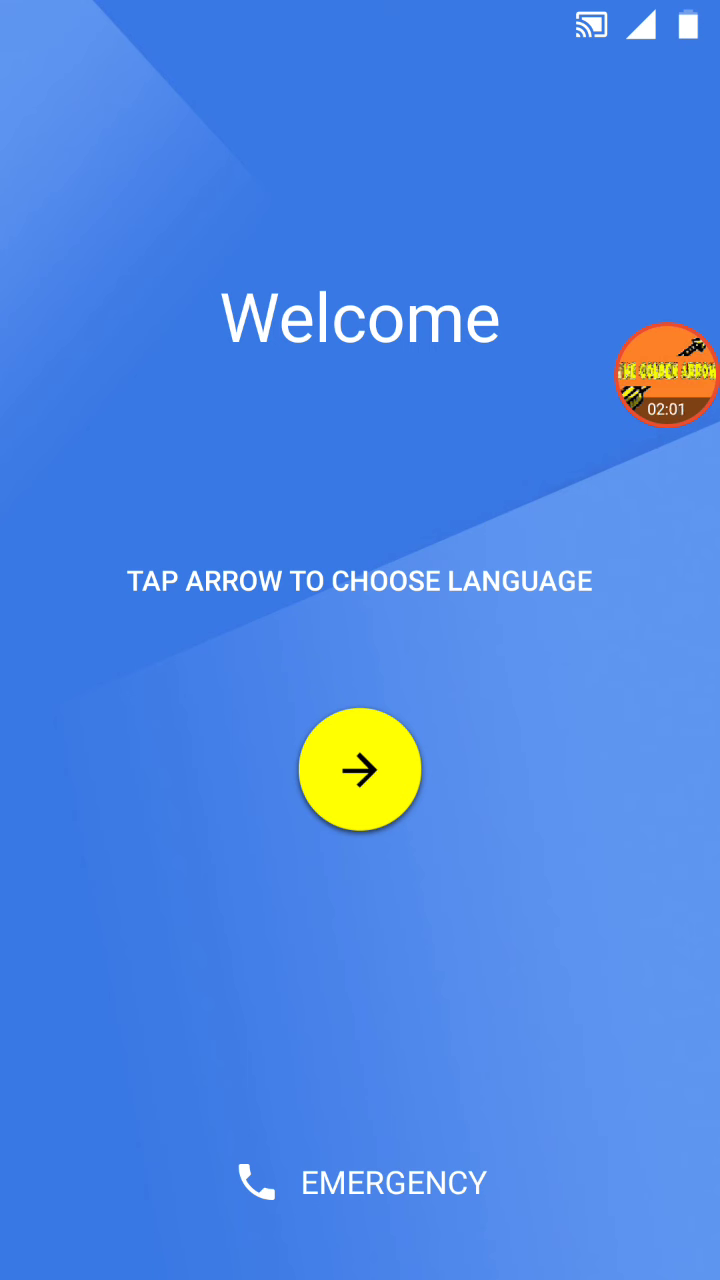
# Step: Start setup, keep English (United Kingdom), and skip the Wi-Fi network step anyway
pyautogui.click(360, 770)
pyautogui.click(580, 1222)
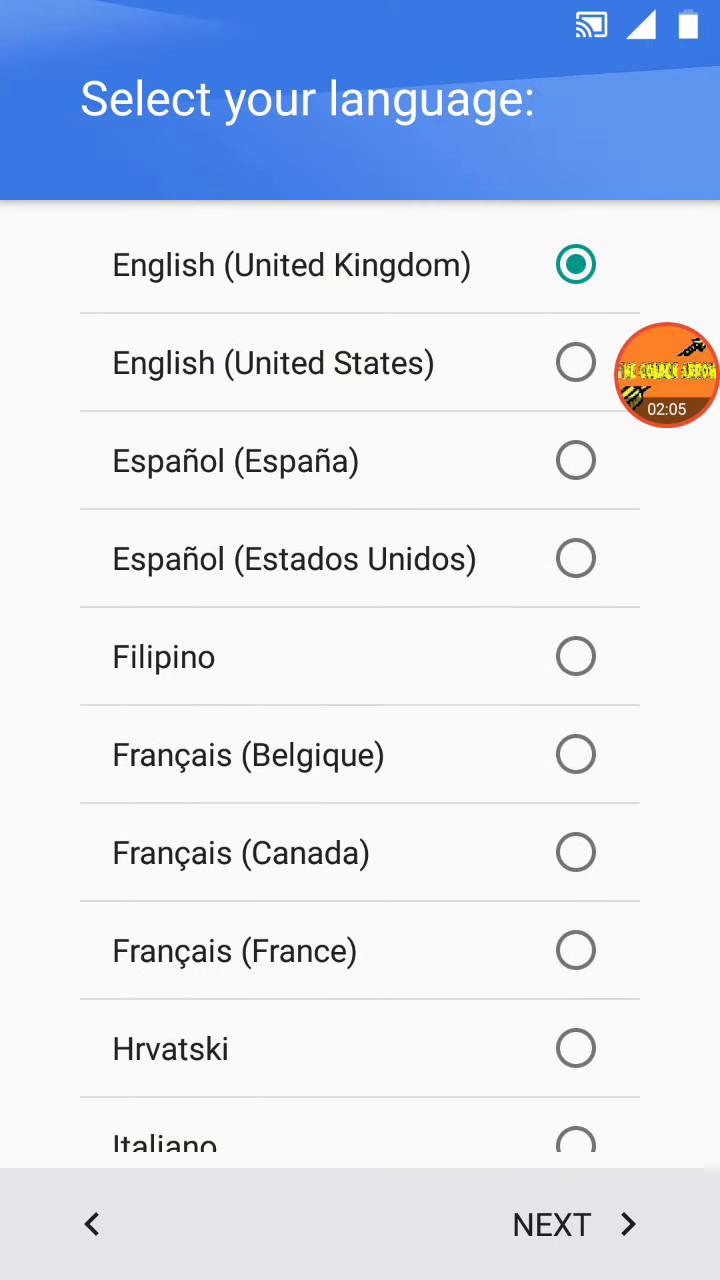
pyautogui.click(575, 1224)
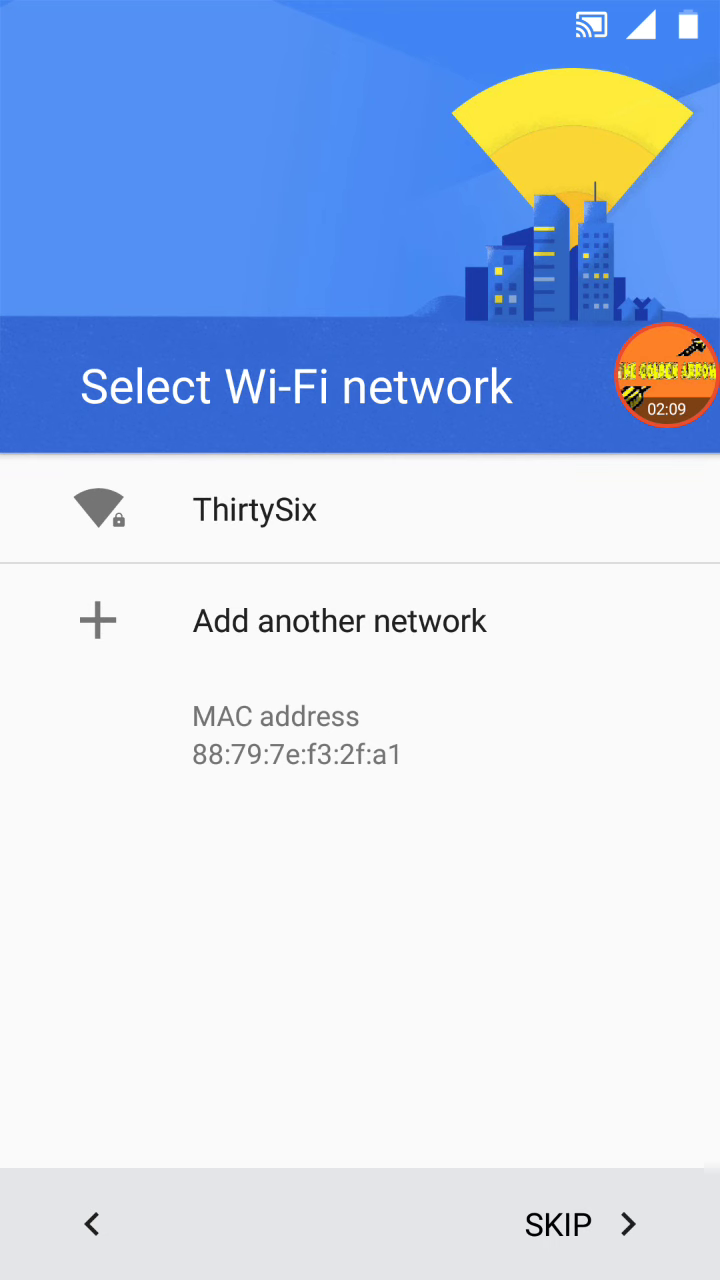
pyautogui.click(558, 1224)
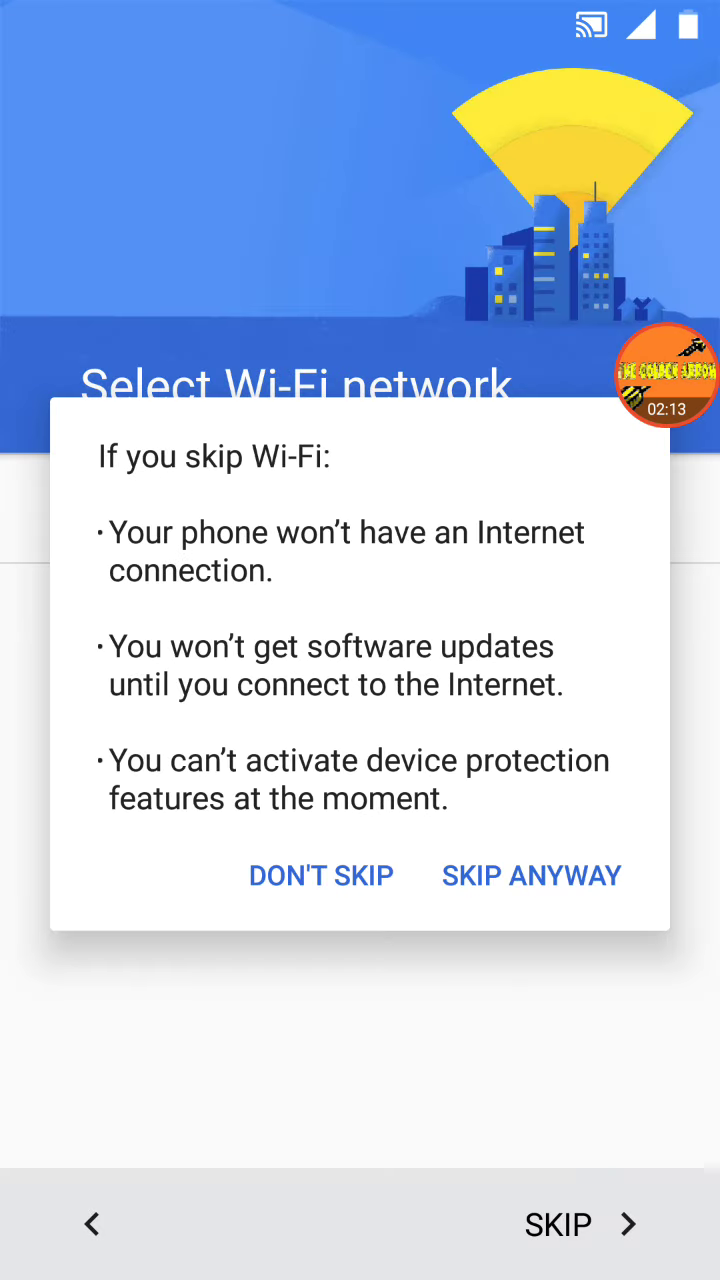
pyautogui.click(531, 875)
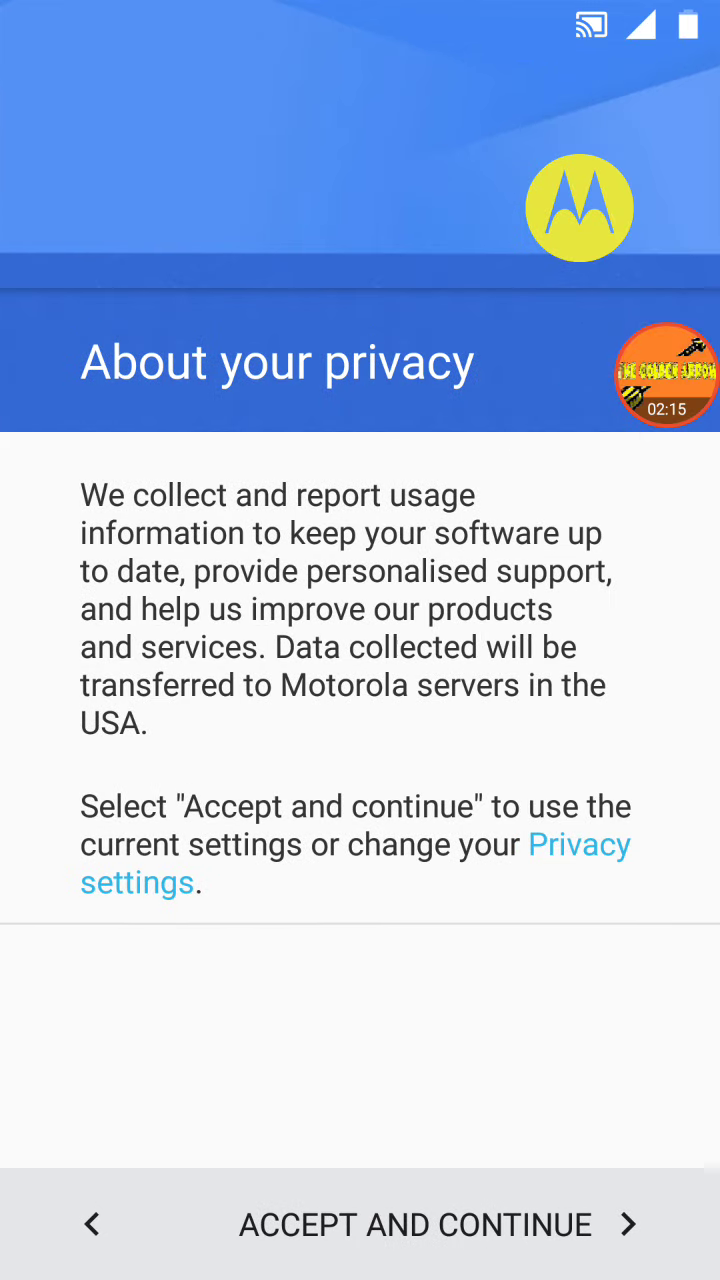
# Step: Accept the privacy terms, finish Google services, and choose Nova Launcher as Home
pyautogui.click(415, 1224)
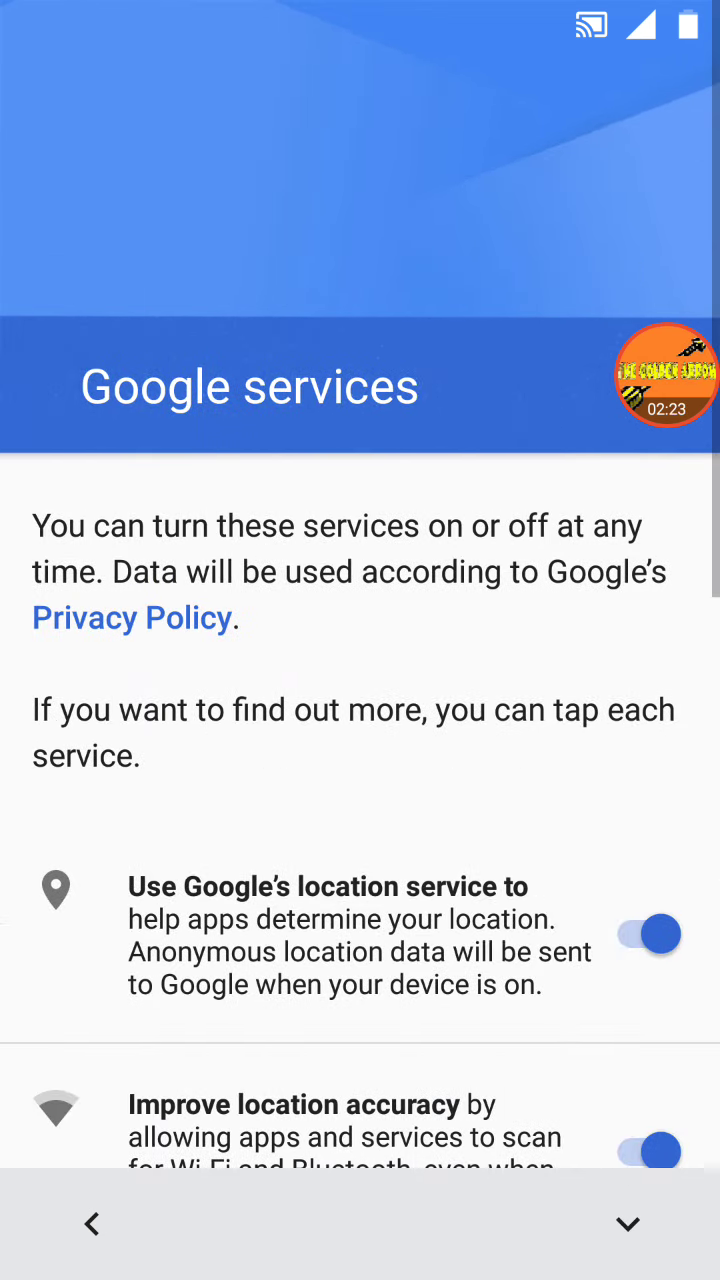
pyautogui.scroll(-5, 360, 700)
pyautogui.click(582, 1222)
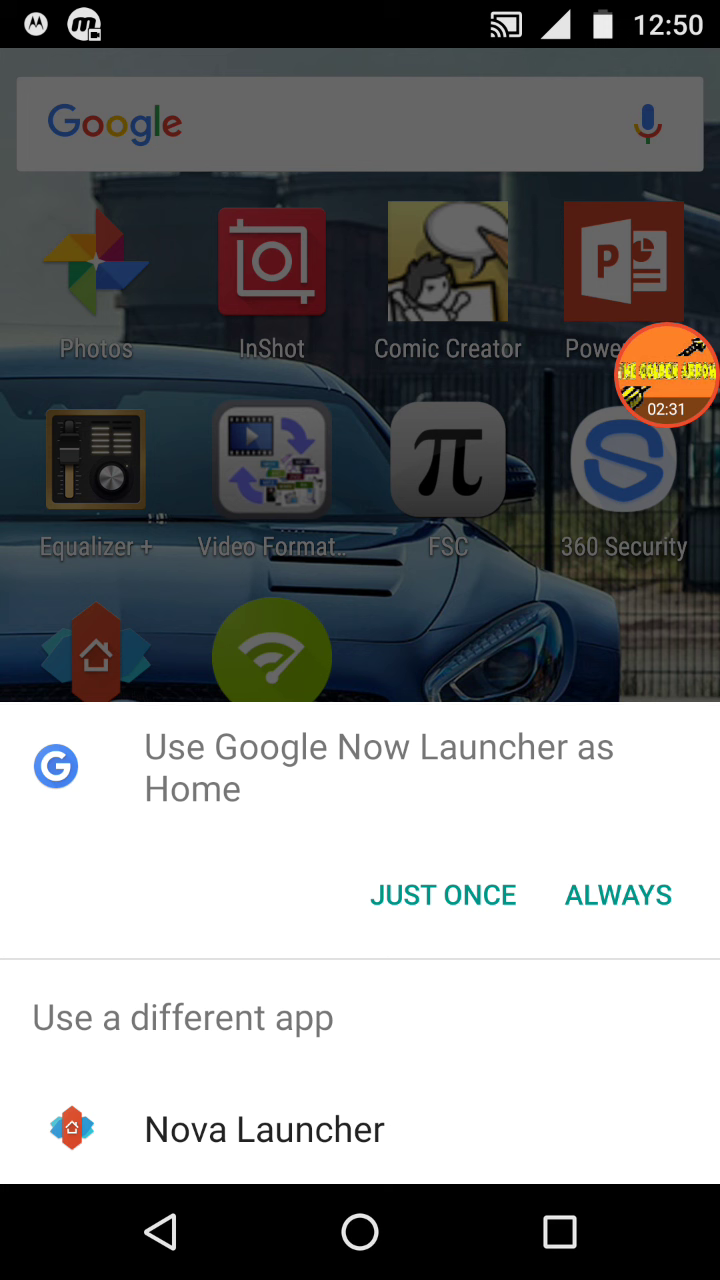
pyautogui.click(264, 1128)
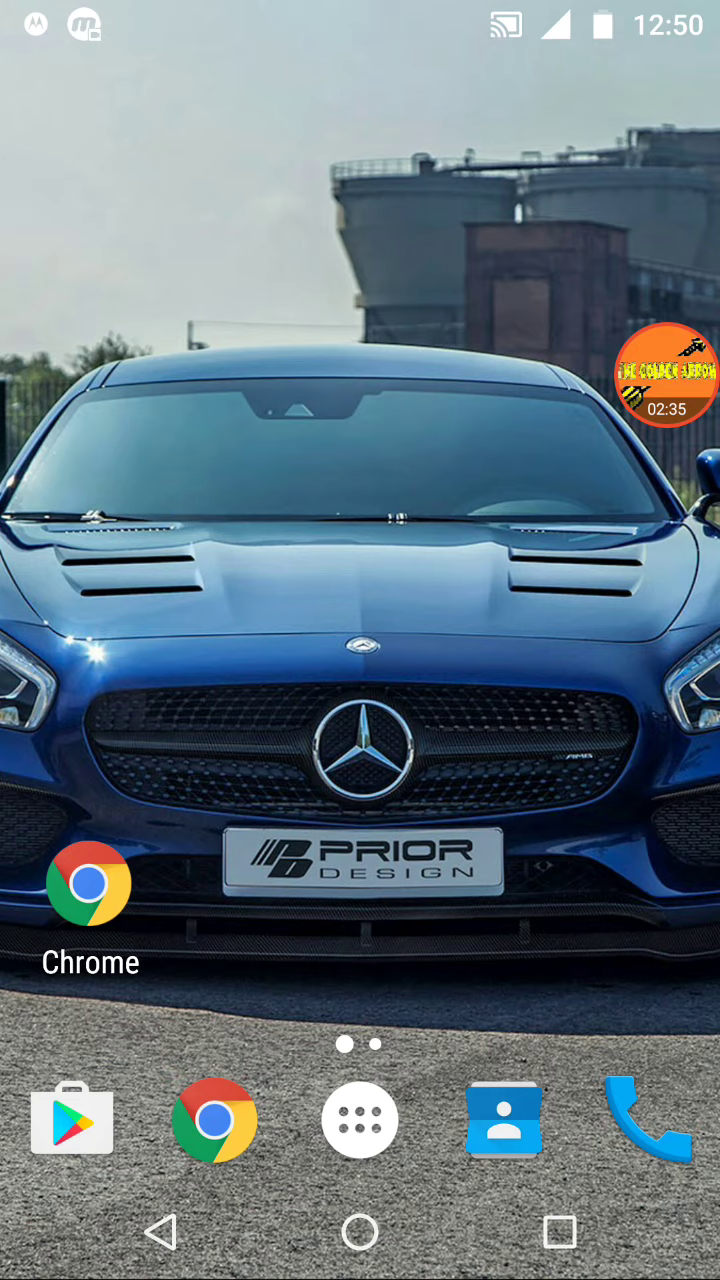
# Step: Glance at the second Nova home page, then open the app drawer
pyautogui.moveTo(600, 600)
pyautogui.mouseDown()
pyautogui.moveTo(150, 600)
pyautogui.moveTo(600, 600)
pyautogui.mouseUp()
pyautogui.click(359, 1120)
# Step: Find Nova Settings in the app drawer and open it
pyautogui.scroll(-10, 360, 600)
pyautogui.scroll(10, 360, 600)
pyautogui.scroll(-15, 360, 600)
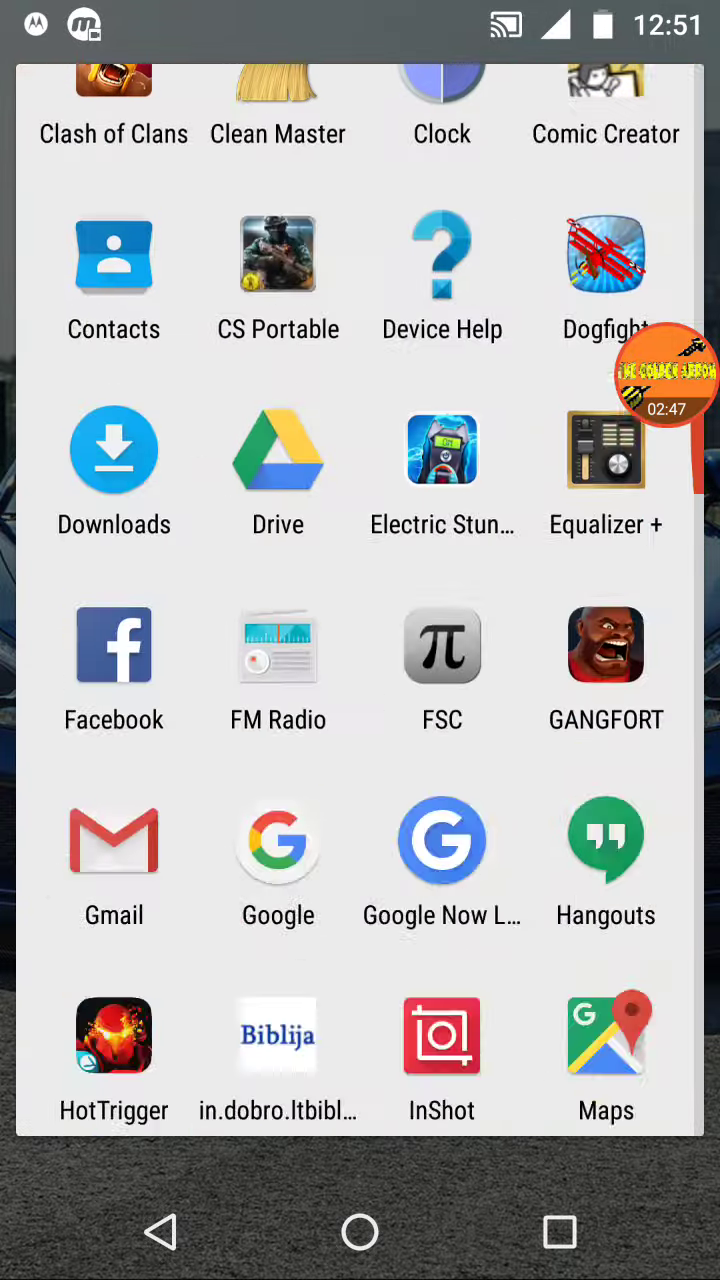
pyautogui.scroll(9, 360, 600)
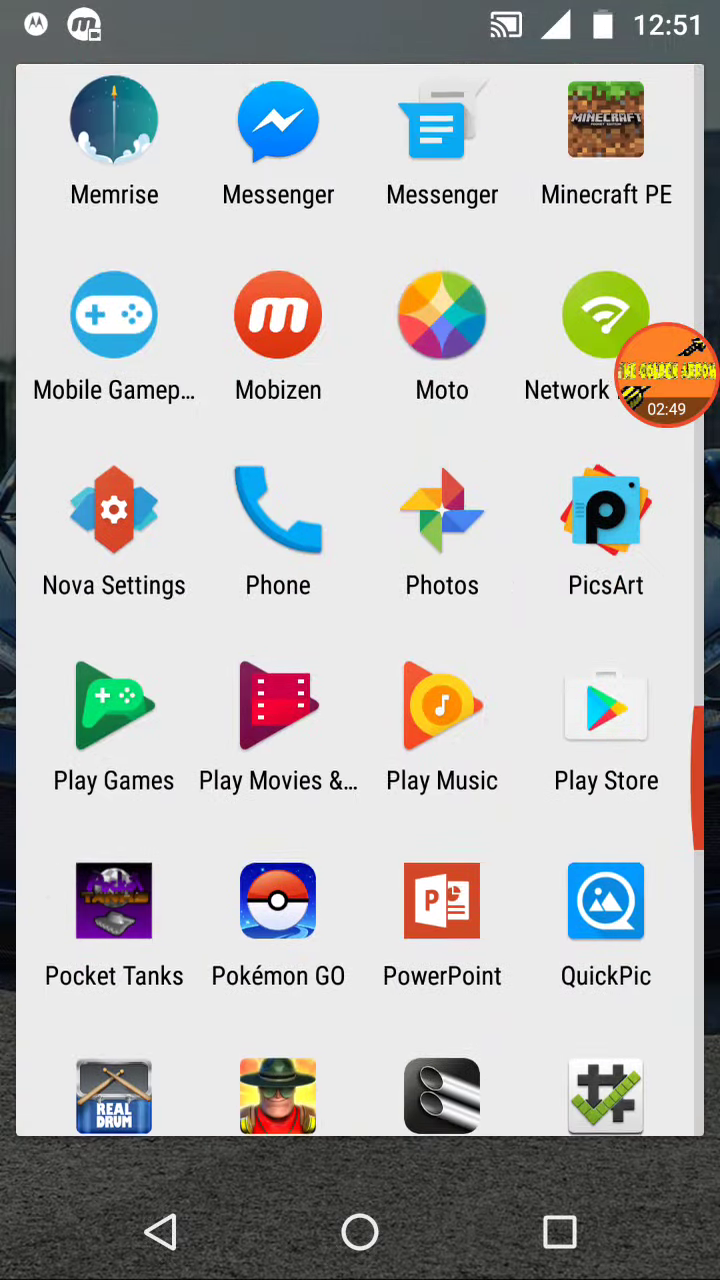
pyautogui.click(114, 505)
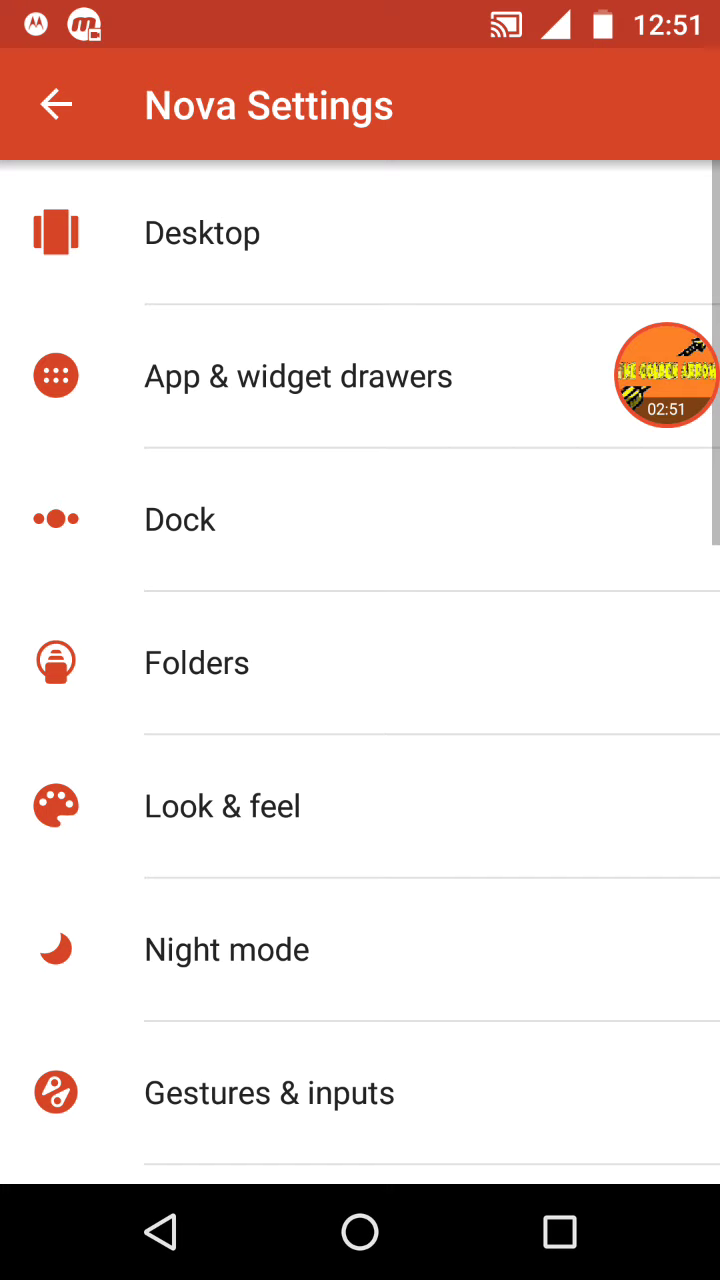
# Step: Set Google Now Launcher as the default home via Select Default Home
pyautogui.scroll(-8, 360, 670)
pyautogui.scroll(-2, 360, 670)
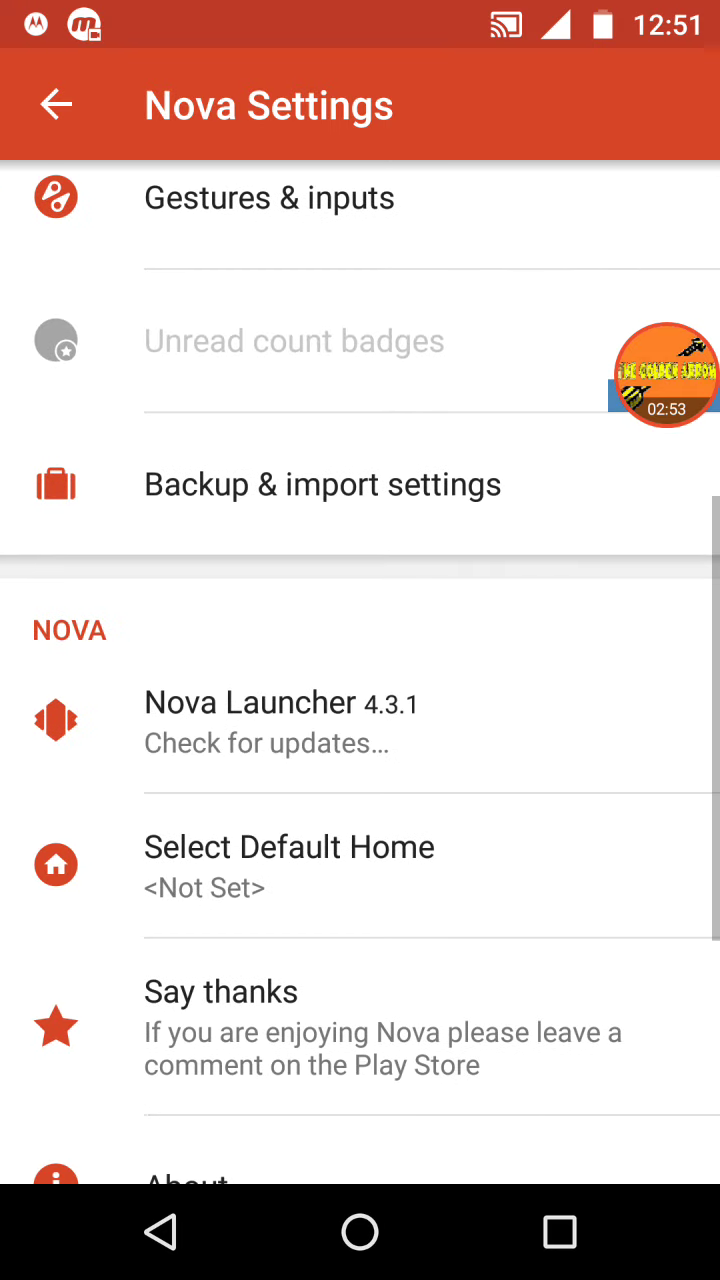
pyautogui.scroll(-2, 360, 670)
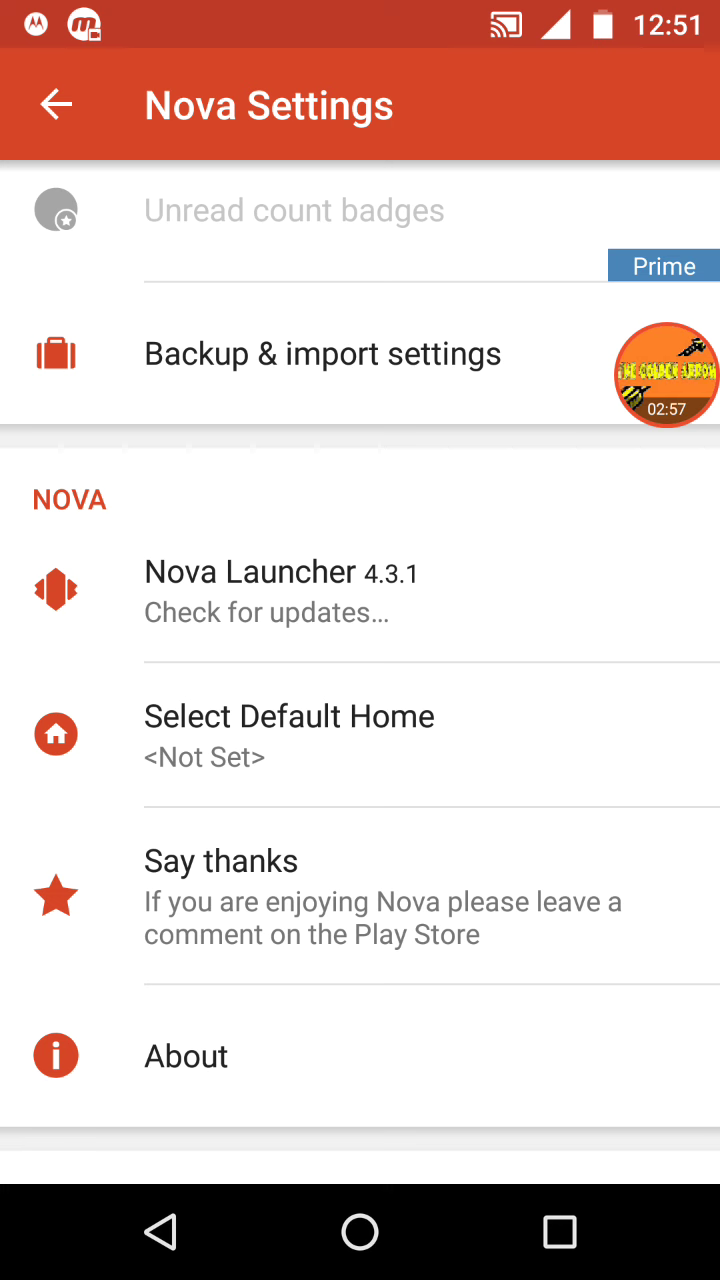
pyautogui.click(289, 735)
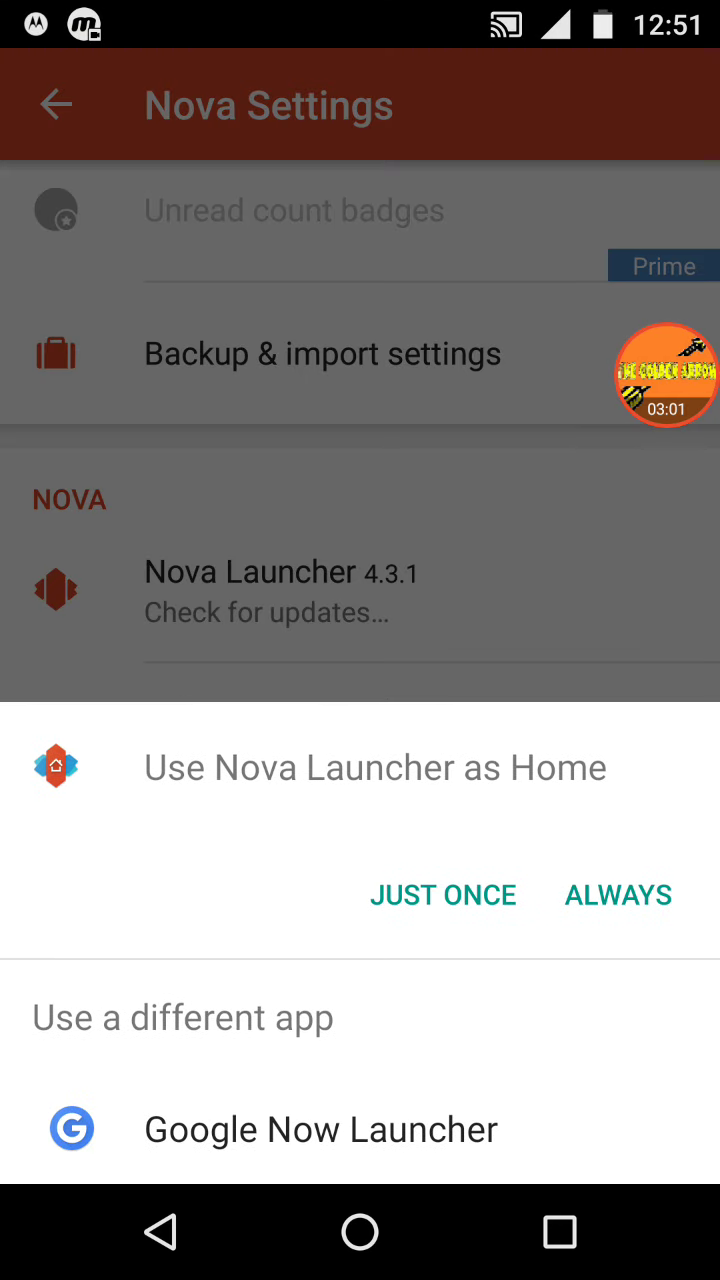
pyautogui.click(618, 895)
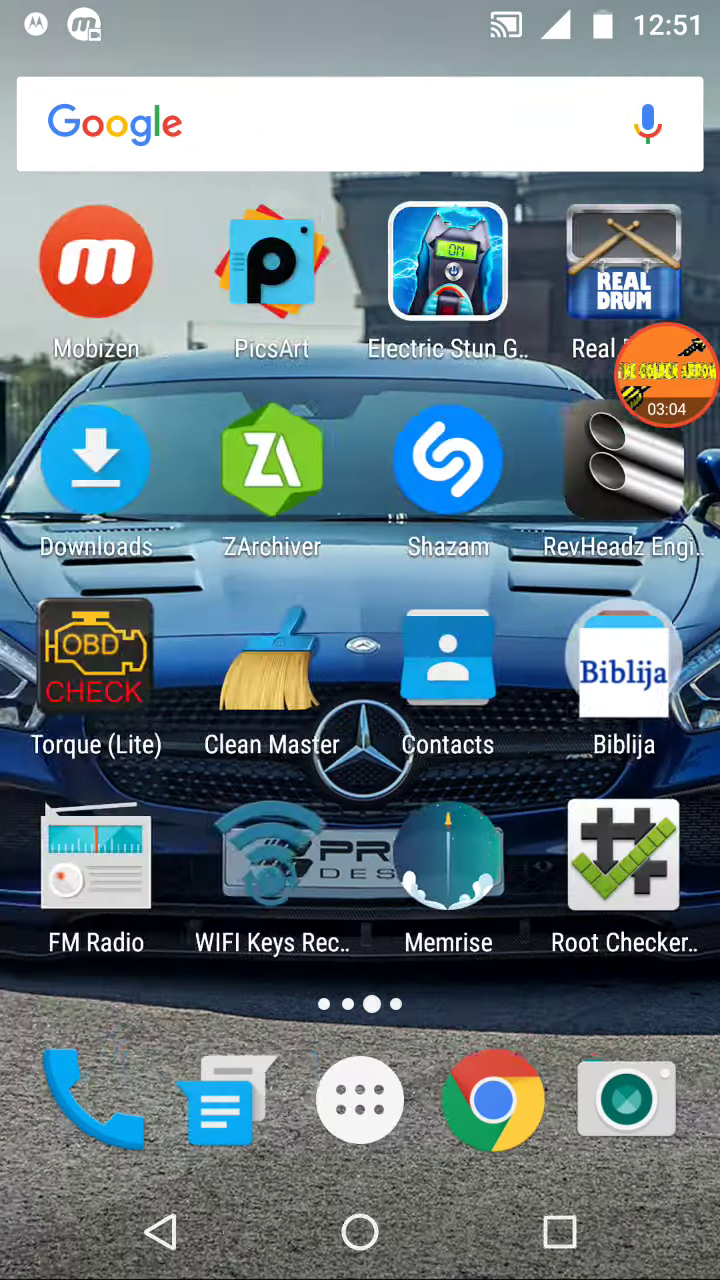
pyautogui.moveTo(200, 640)
pyautogui.mouseDown()
pyautogui.moveTo(600, 640)
pyautogui.moveTo(300, 640)
pyautogui.mouseUp()
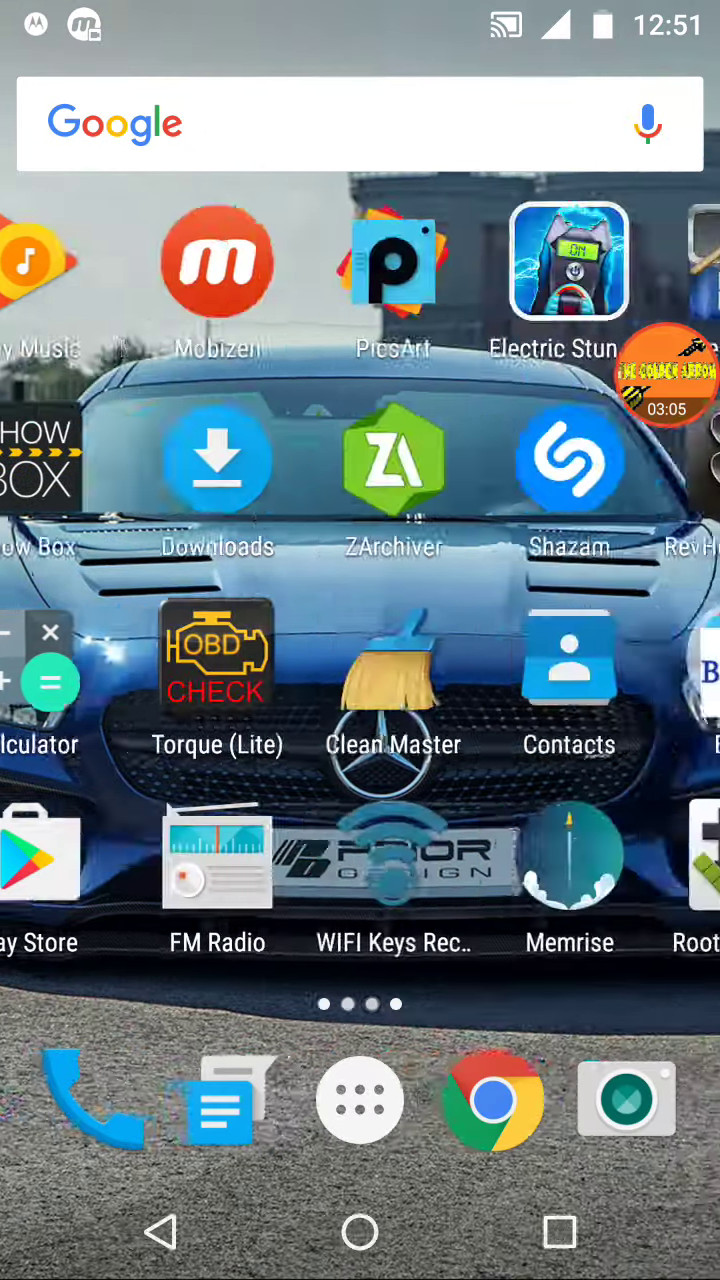
pyautogui.moveTo(600, 640)
pyautogui.mouseDown()
pyautogui.moveTo(150, 640)
pyautogui.moveTo(600, 640)
pyautogui.mouseUp()
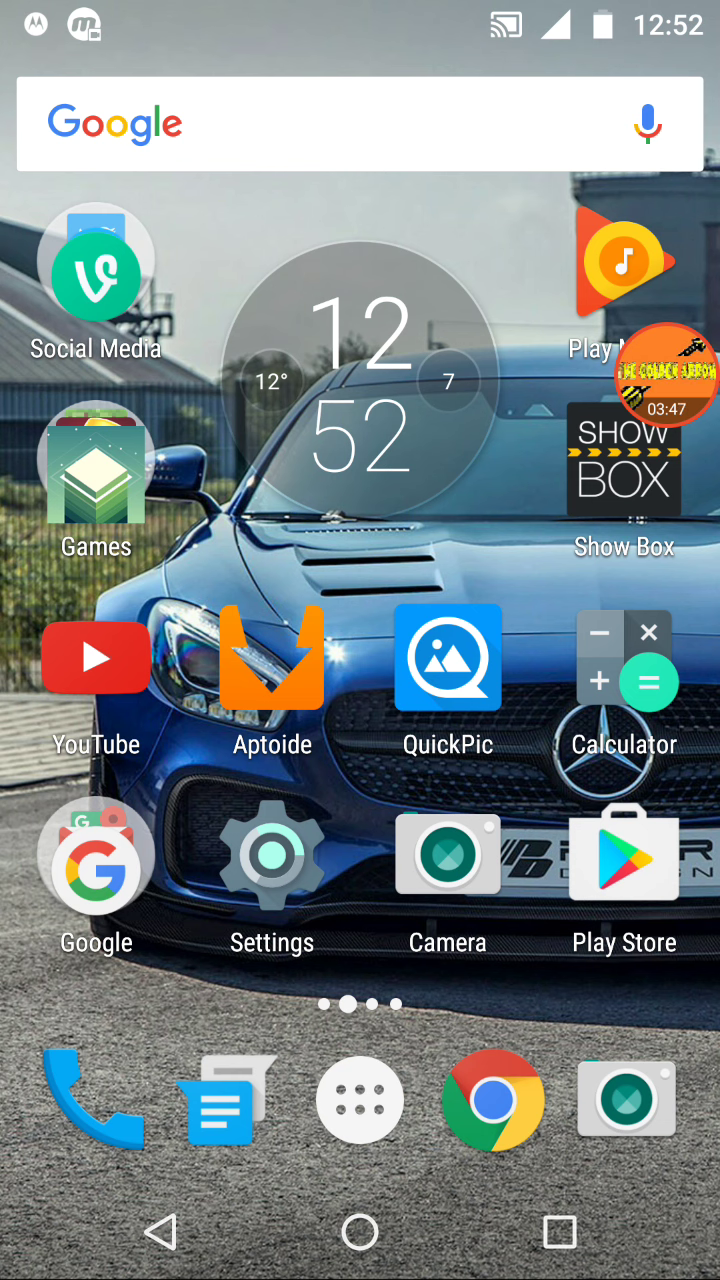
# Step: Test that Home and Recents work again, answering the home-app prompt
pyautogui.moveTo(600, 700); pyautogui.dragTo(120, 700)
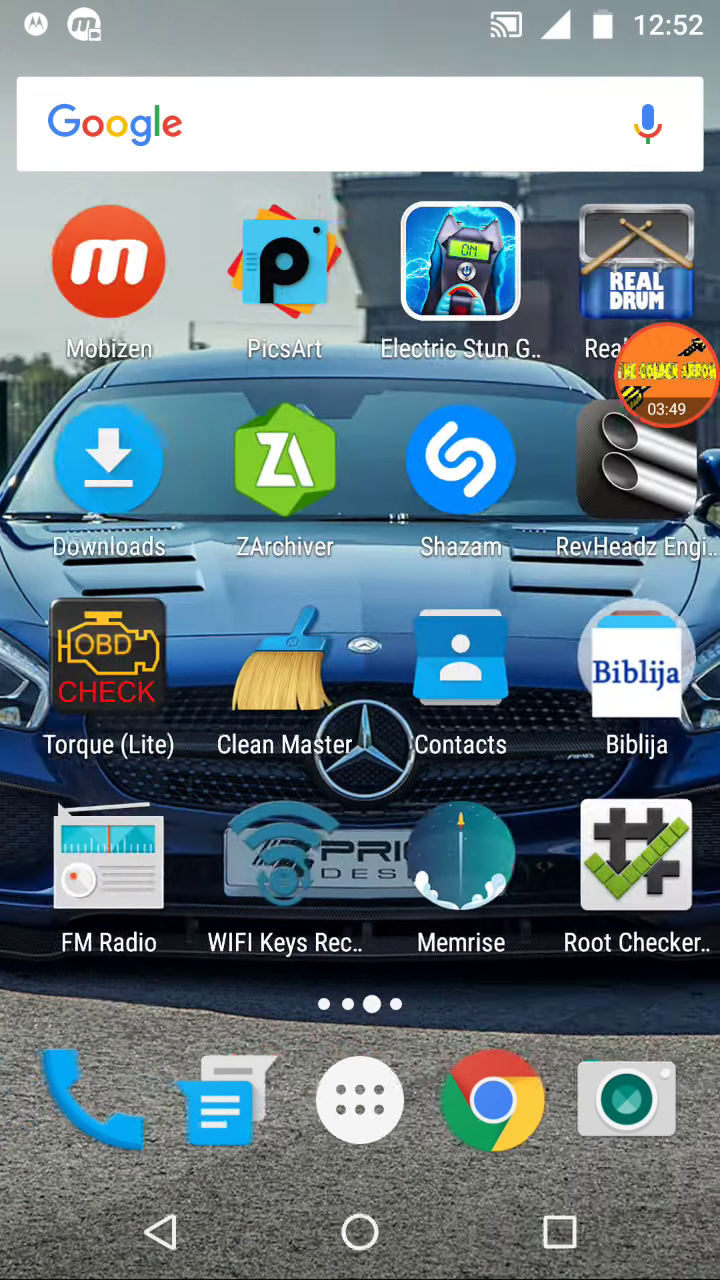
pyautogui.click(360, 1232)
pyautogui.click(264, 1128)
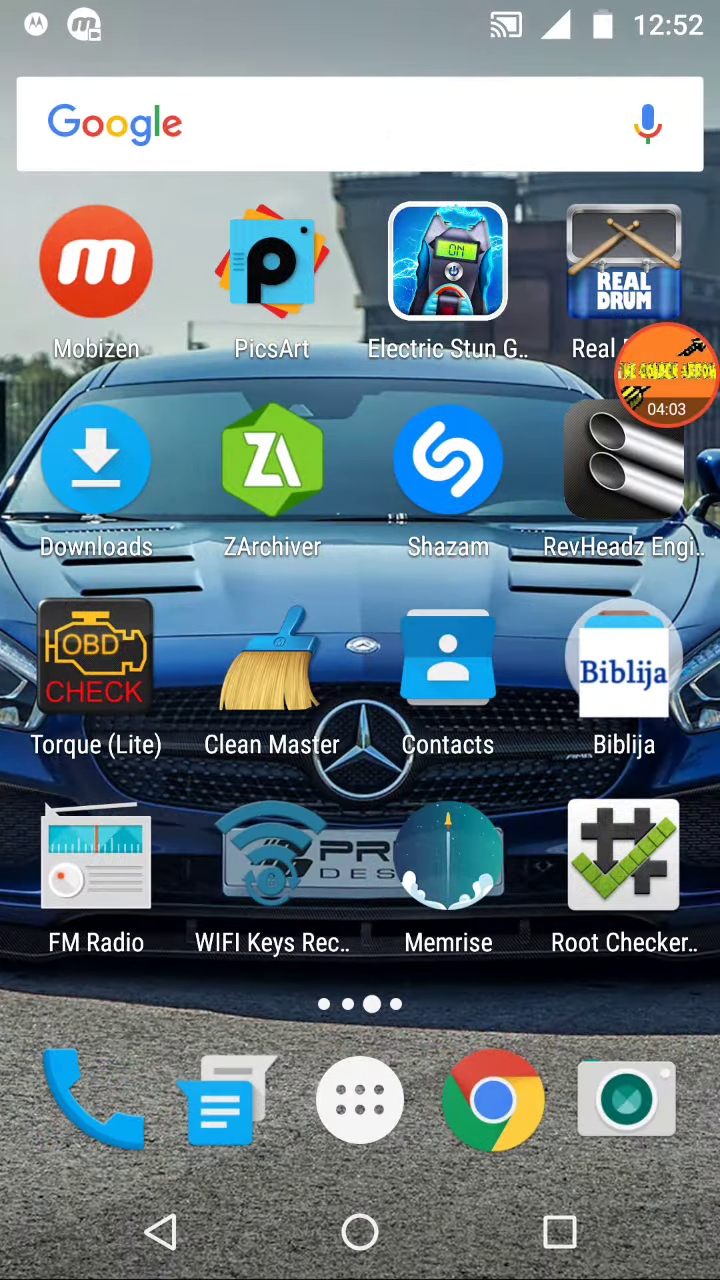
pyautogui.click(560, 1232)
pyautogui.click(360, 1232)
# Step: Return to the clock-widget home page and pull down, then close, the notification shade
pyautogui.moveTo(200, 600); pyautogui.dragTo(600, 600)
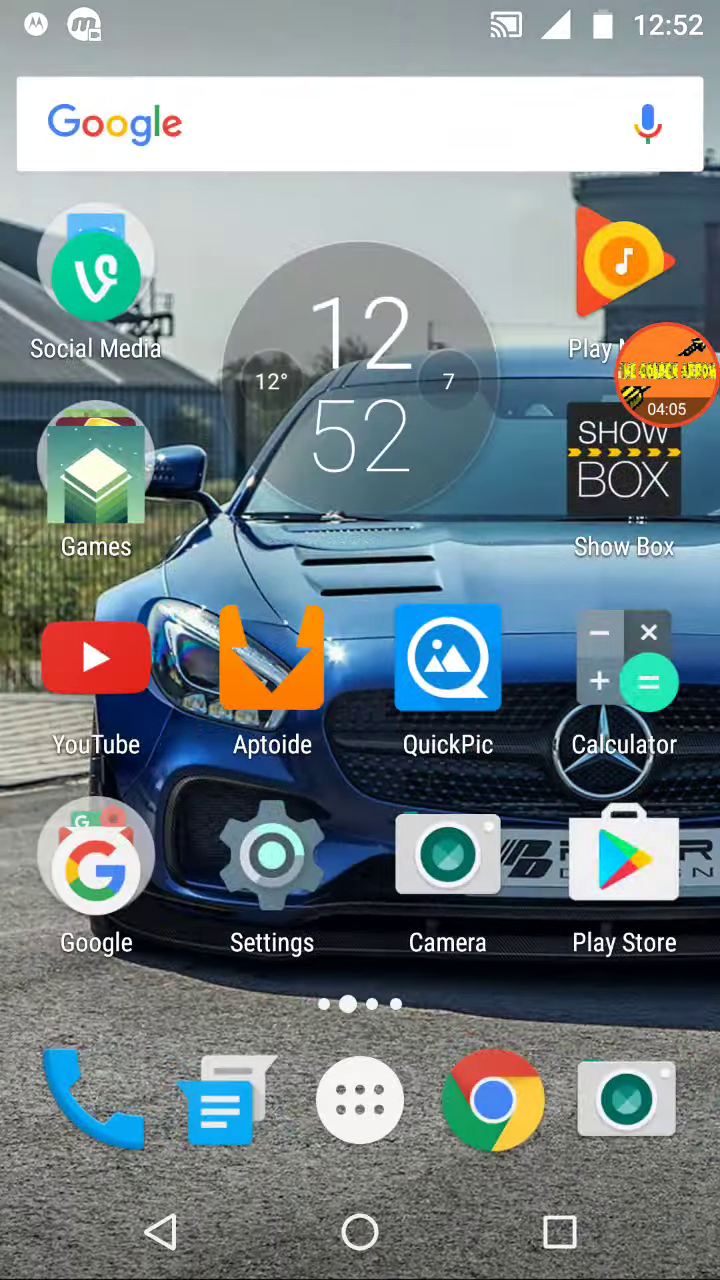
pyautogui.moveTo(360, 10); pyautogui.dragTo(360, 600)
pyautogui.moveTo(360, 900); pyautogui.dragTo(360, 200)
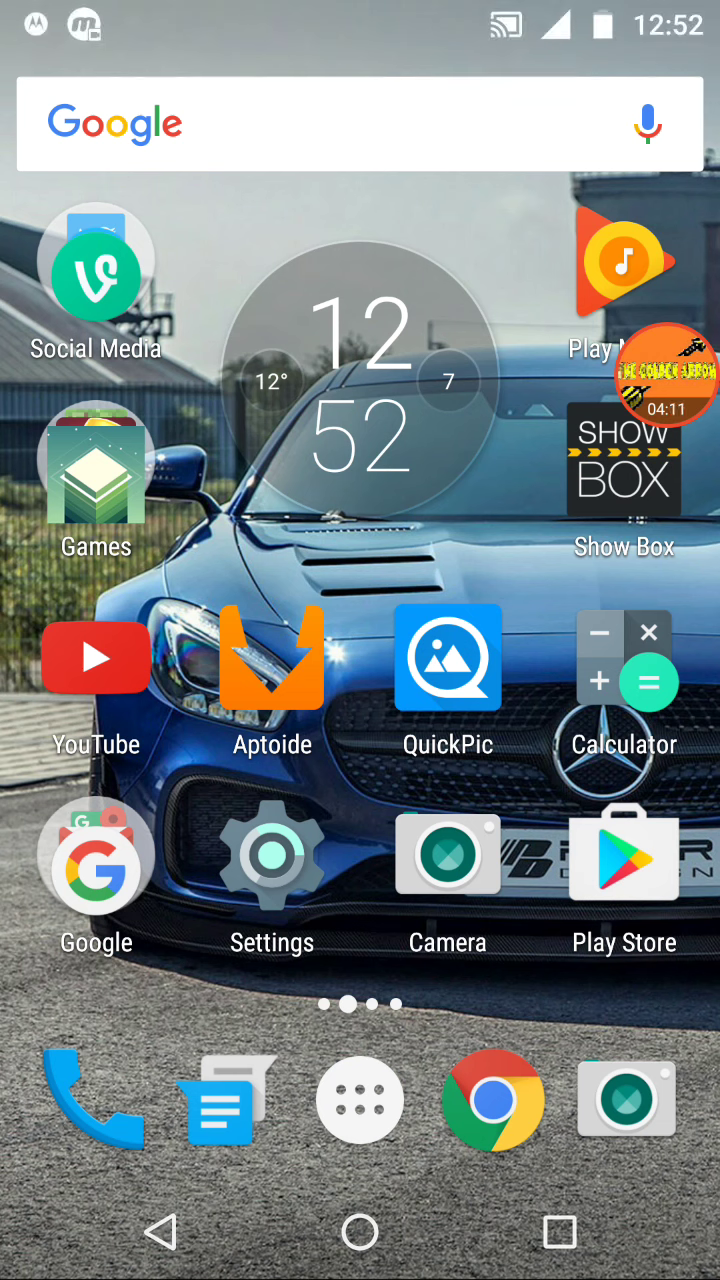
pyautogui.click(665, 372)
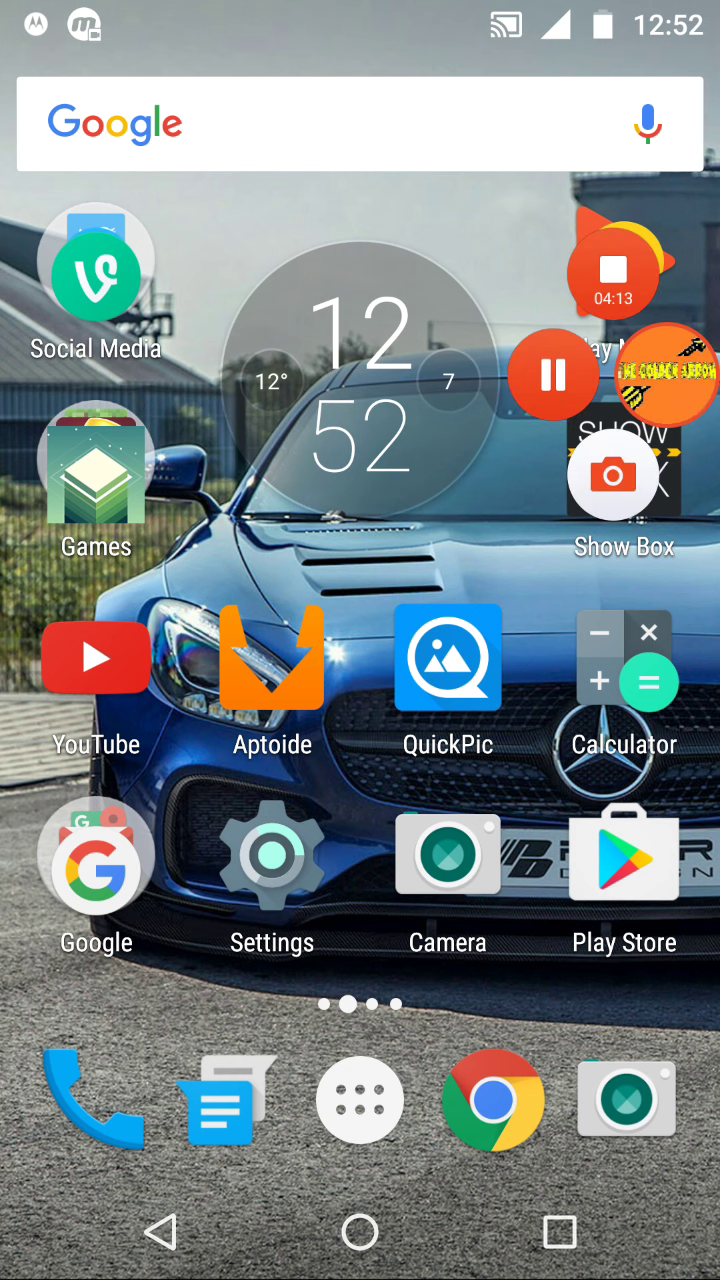